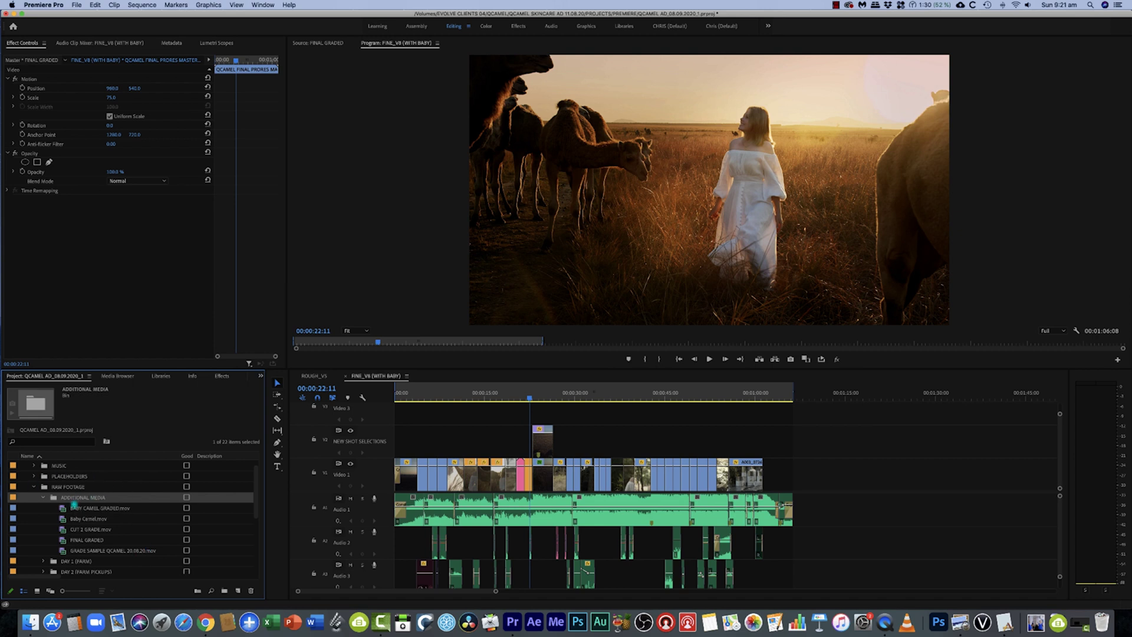
Select the ADDITIONAL MEDIA bin in the Project panel.
{"action": "left_click", "coordinate": [76, 508]}
{"action": "left_click", "coordinate": [71, 498]}
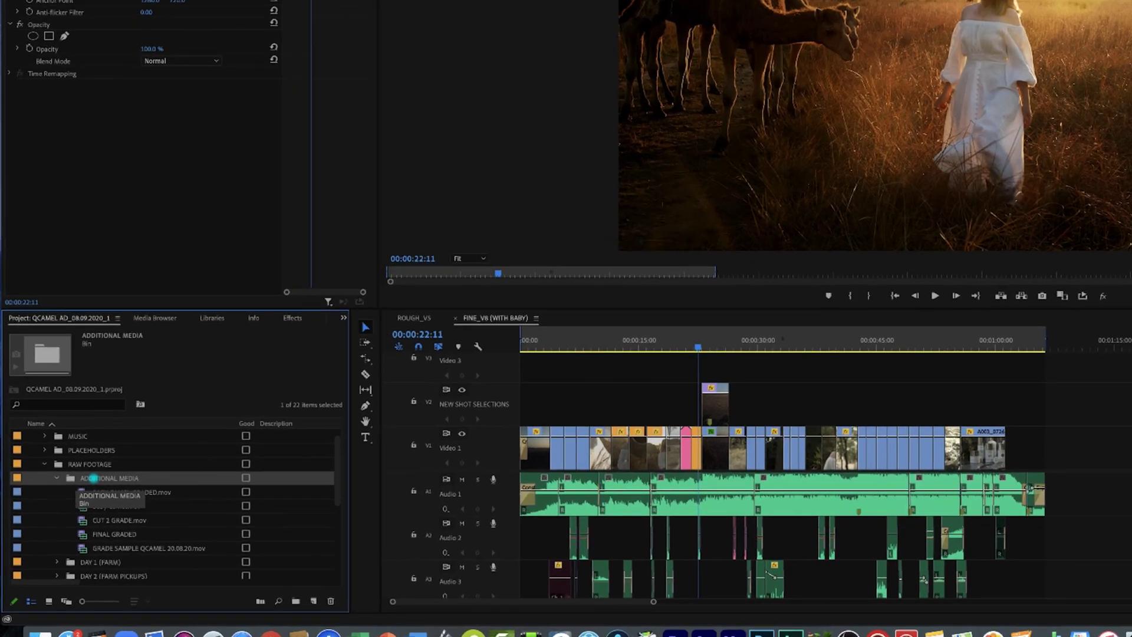
Start Create Proxies for the bin, keeping QuickTime format and the ProRes Low Resolution Proxy preset.
{"action": "right_click", "coordinate": [71, 497]}
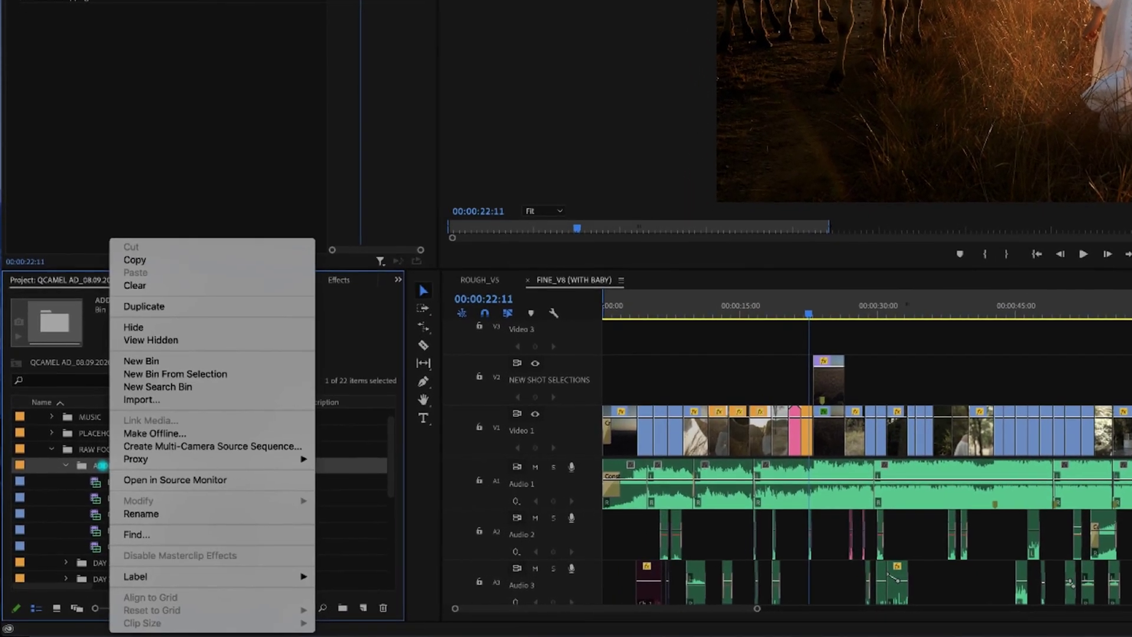
{"action": "mouse_move", "coordinate": [133, 493]}
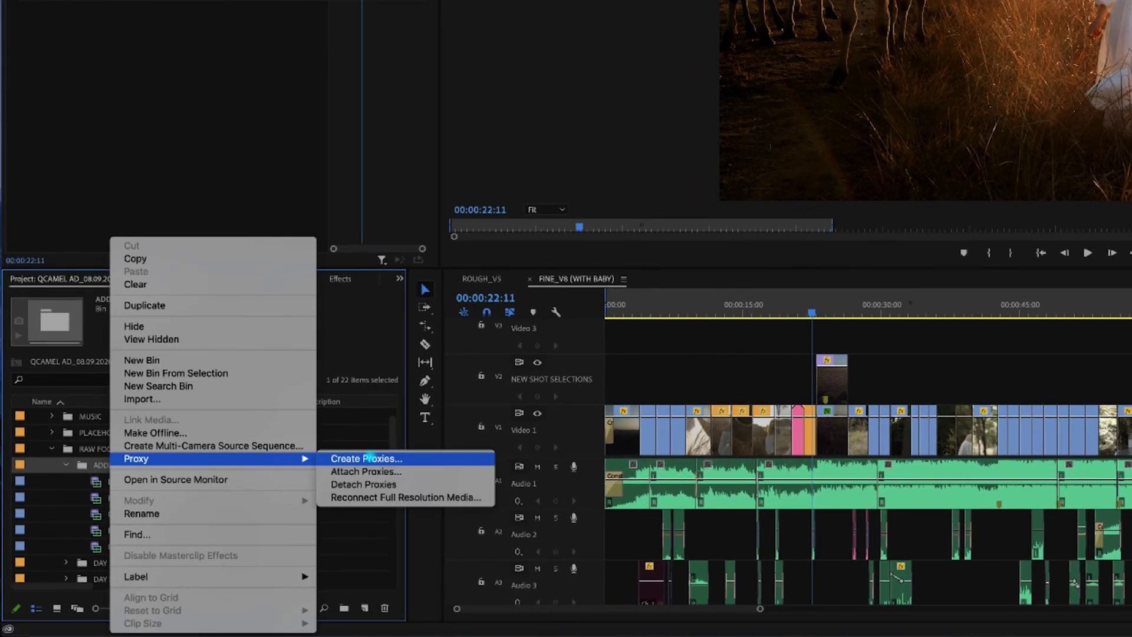
{"action": "left_click", "coordinate": [366, 458]}
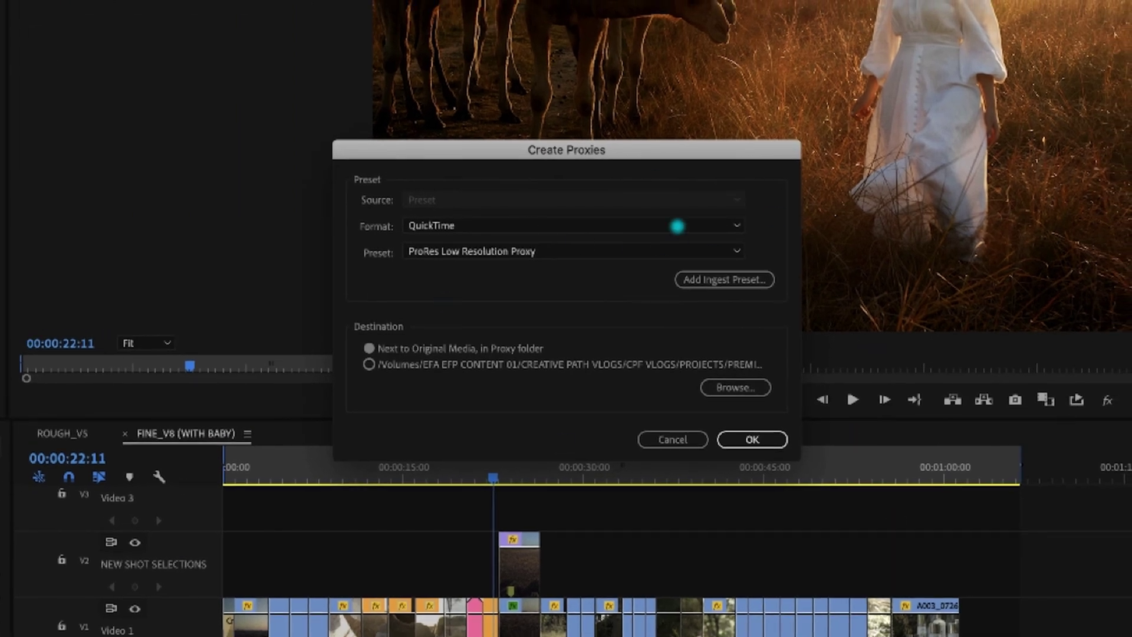
{"action": "left_click", "coordinate": [620, 223]}
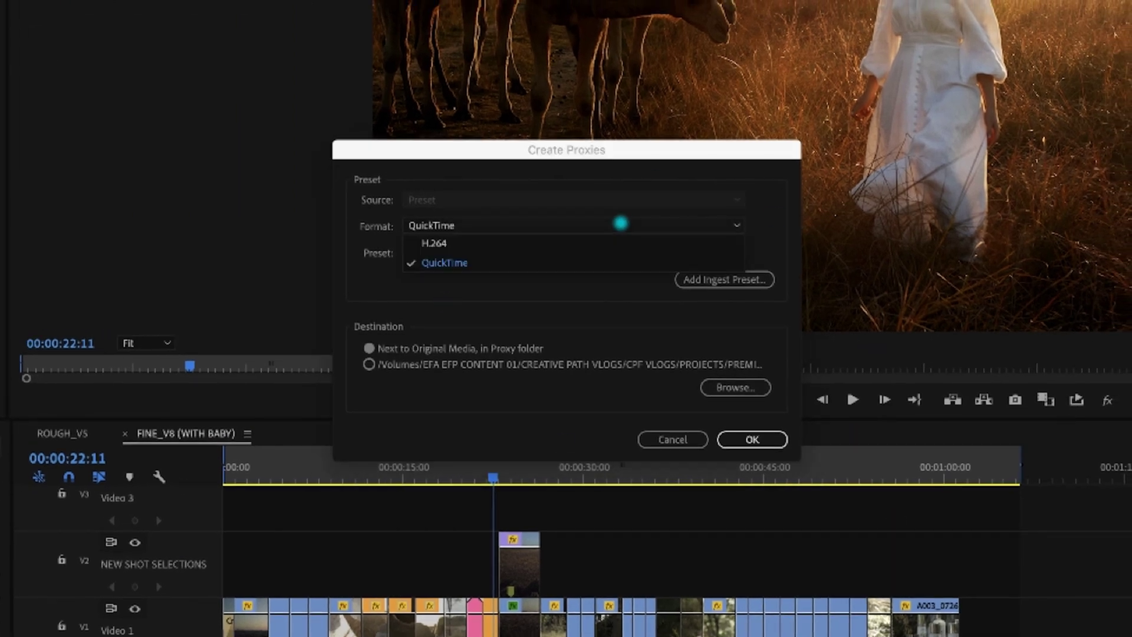
{"action": "left_click", "coordinate": [591, 225]}
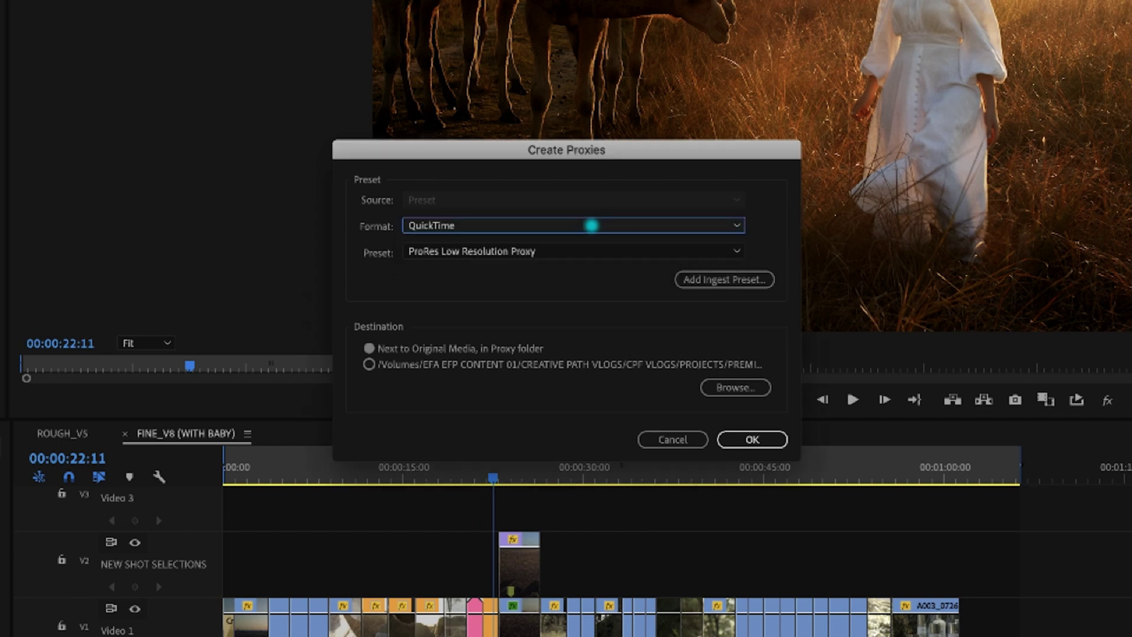
{"action": "left_click", "coordinate": [557, 253]}
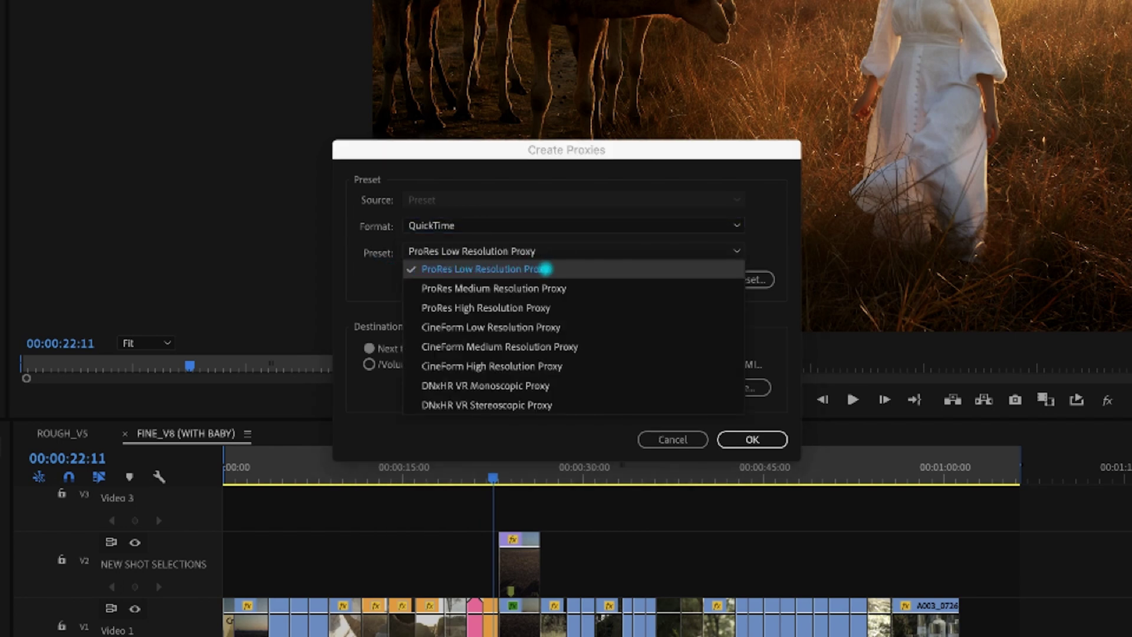
{"action": "left_click", "coordinate": [595, 270]}
{"action": "left_click", "coordinate": [590, 250]}
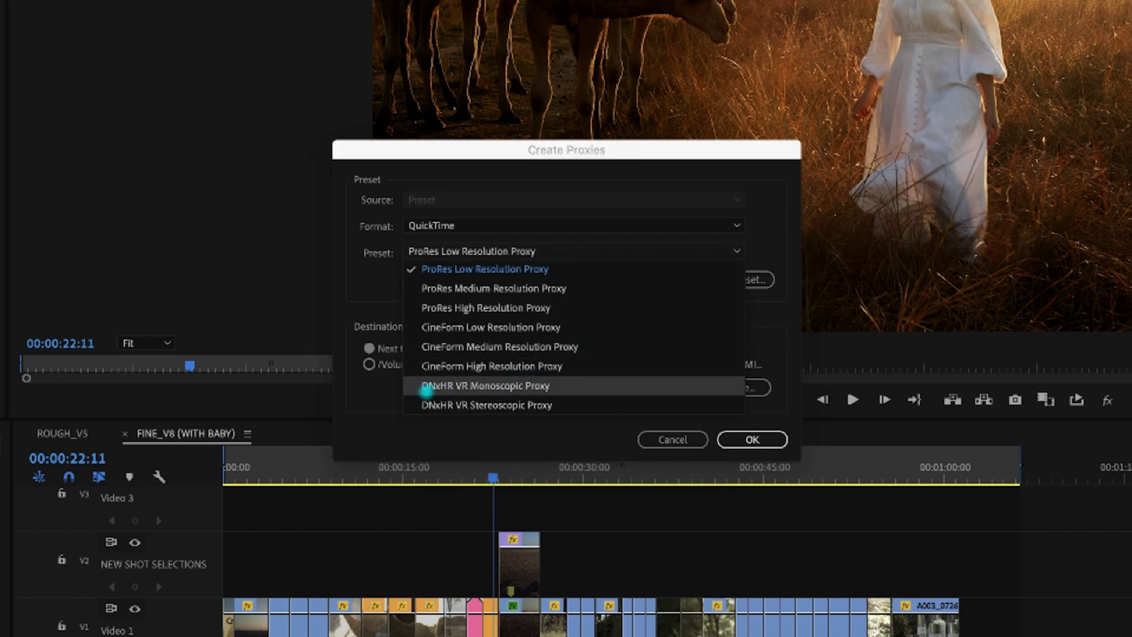
{"action": "key", "text": "Escape"}
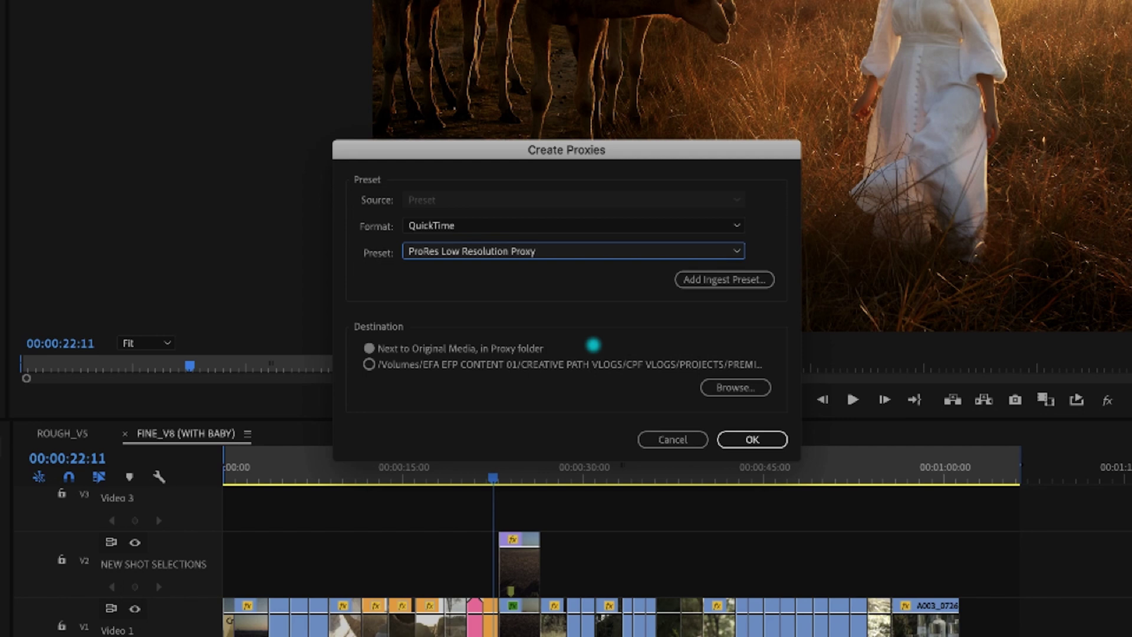
Store the proxies next to the original media and start generating them.
{"action": "left_click", "coordinate": [465, 366]}
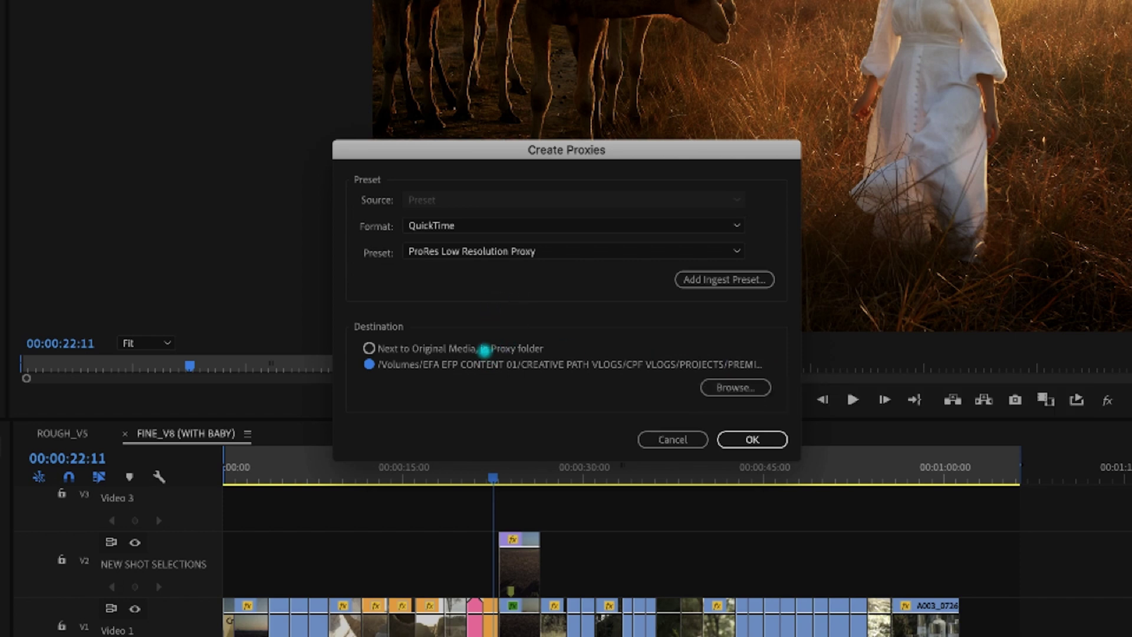
{"action": "left_click", "coordinate": [433, 348]}
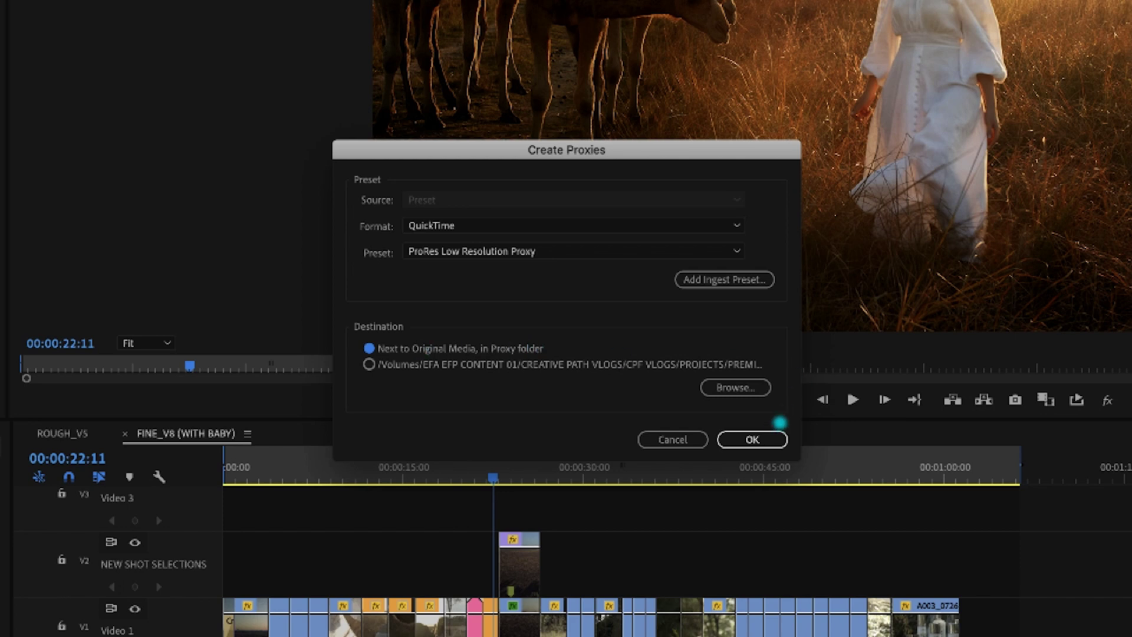
{"action": "left_click", "coordinate": [754, 440]}
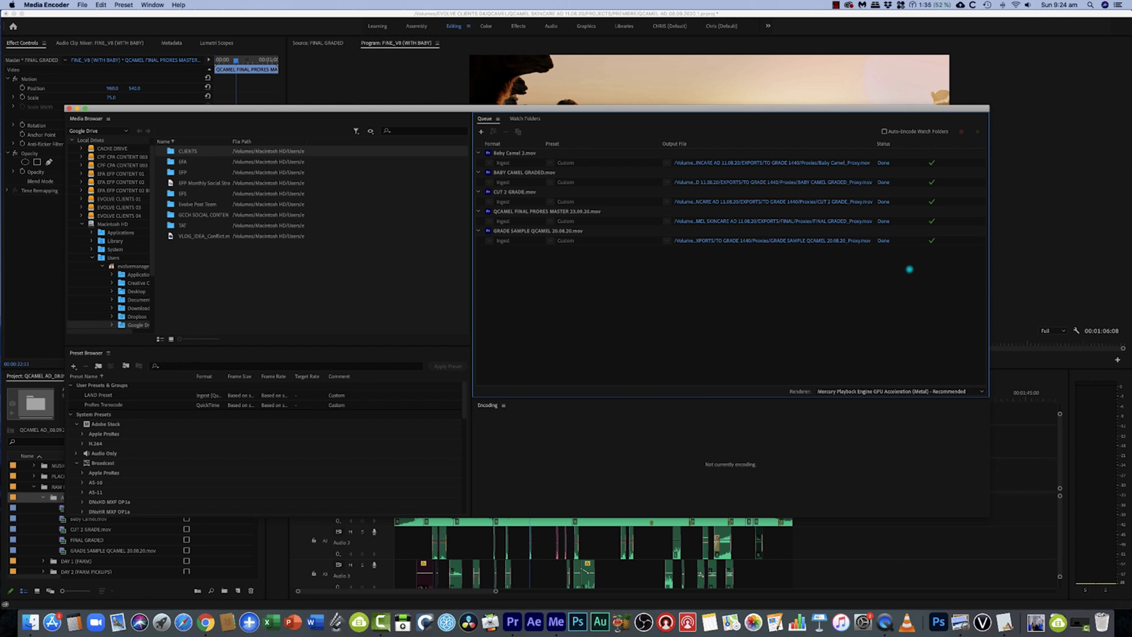
Add the Proxy column to the bin list through Metadata Display, searching 'prox'.
{"action": "left_click", "coordinate": [1064, 263]}
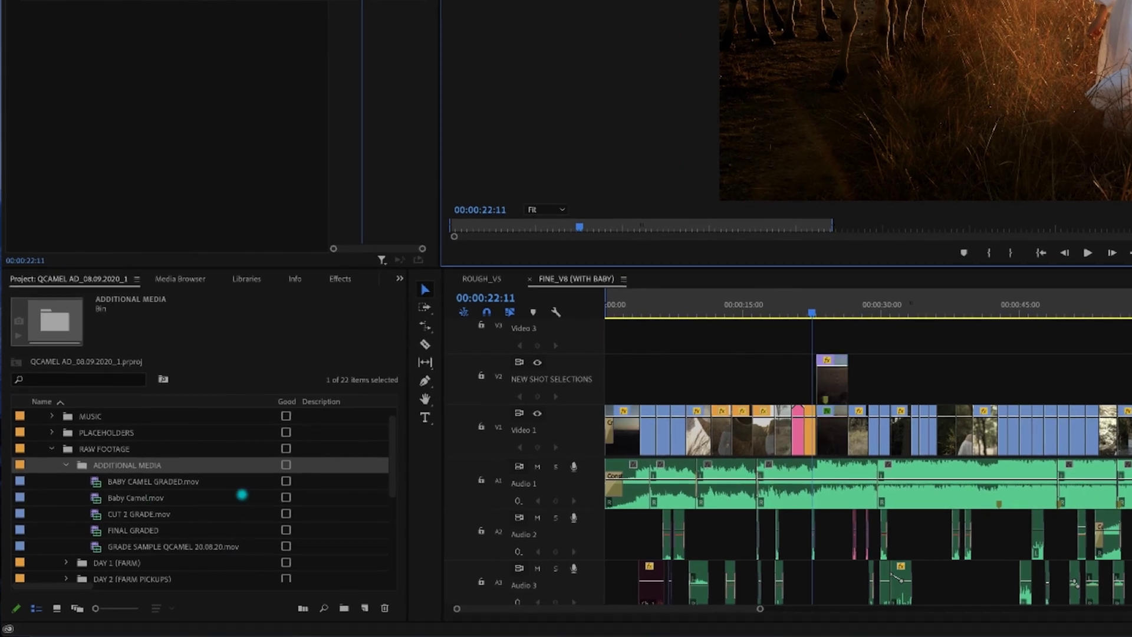
{"action": "right_click", "coordinate": [124, 403]}
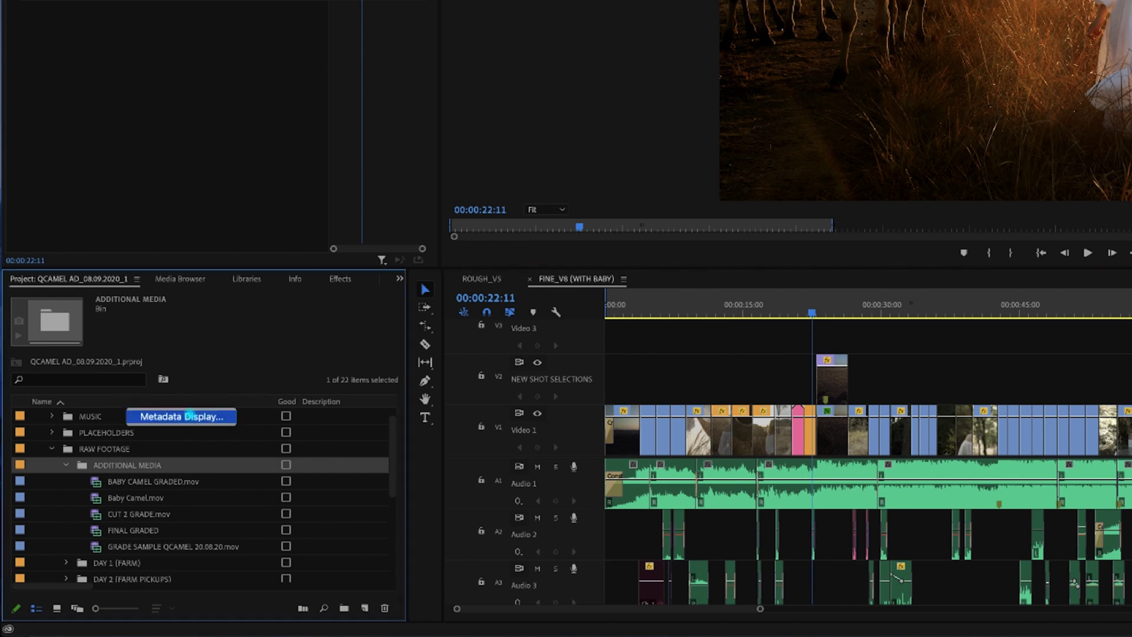
{"action": "left_click", "coordinate": [190, 416]}
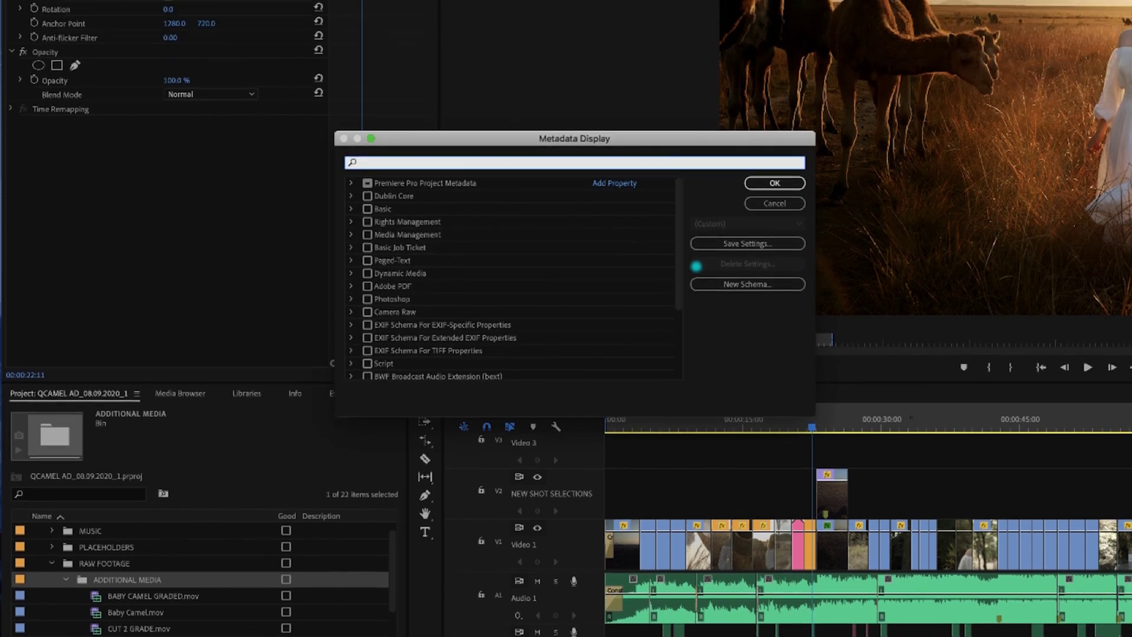
{"action": "type", "text": "proxy"}
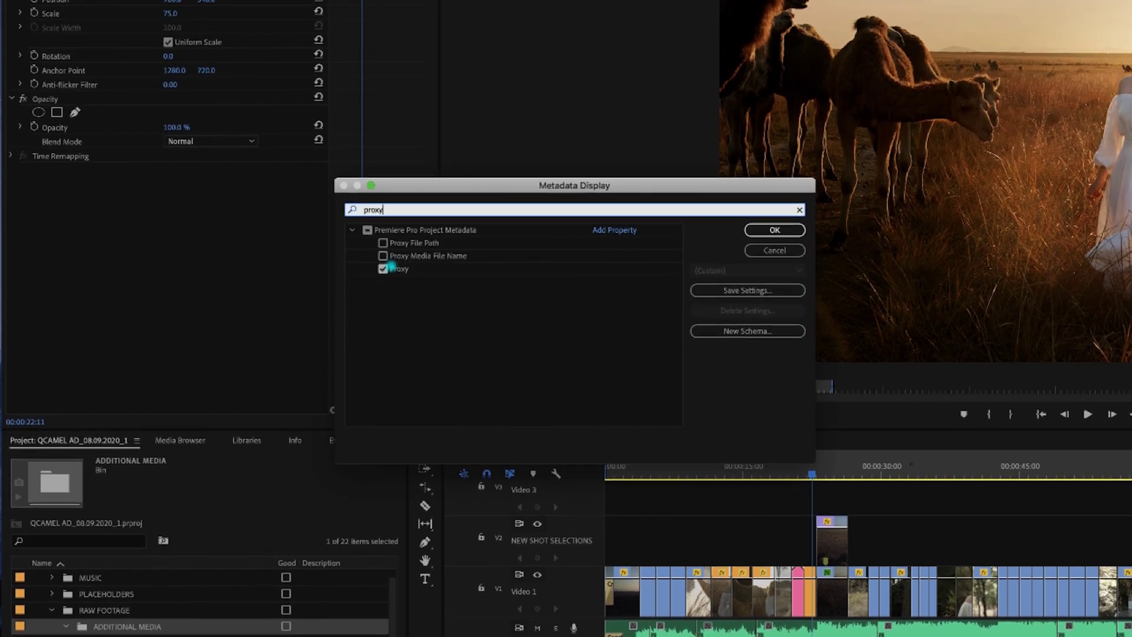
{"action": "left_click", "coordinate": [384, 269]}
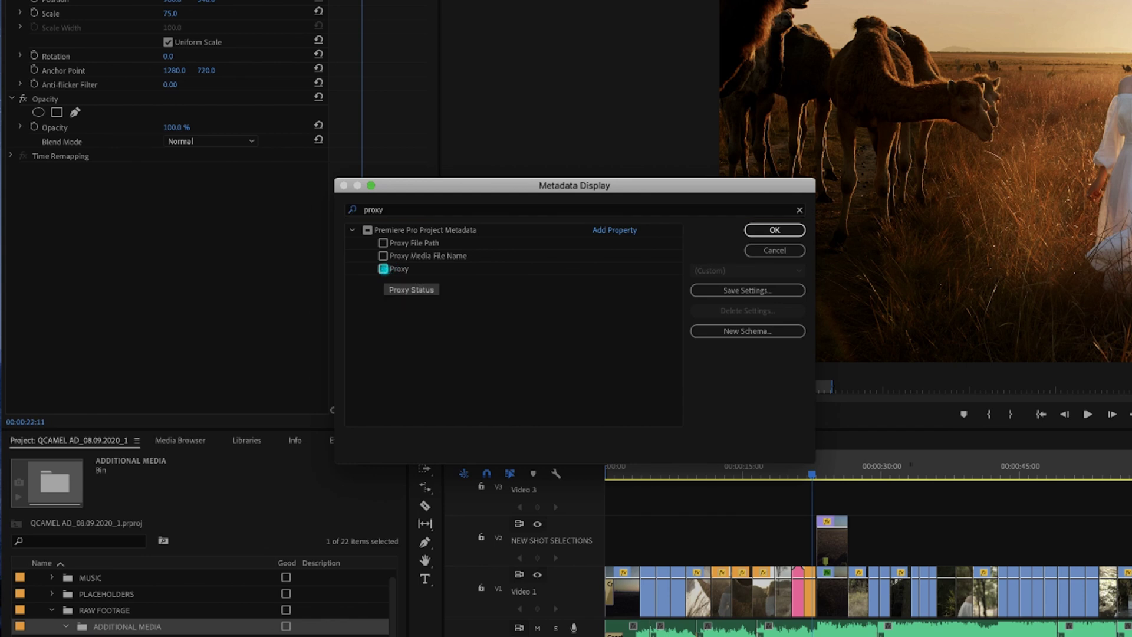
{"action": "left_click", "coordinate": [775, 230]}
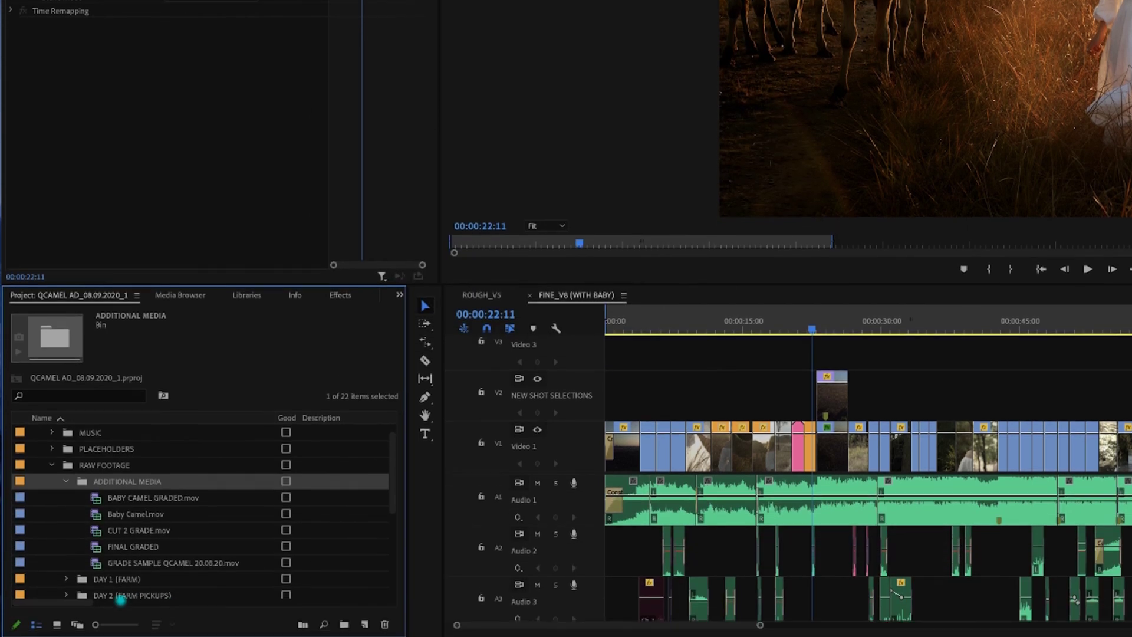
Widen the Project panel and scroll right to reveal each clip's Attached proxy status.
{"action": "left_click_drag", "start_coordinate": [76, 602], "coordinate": [179, 586]}
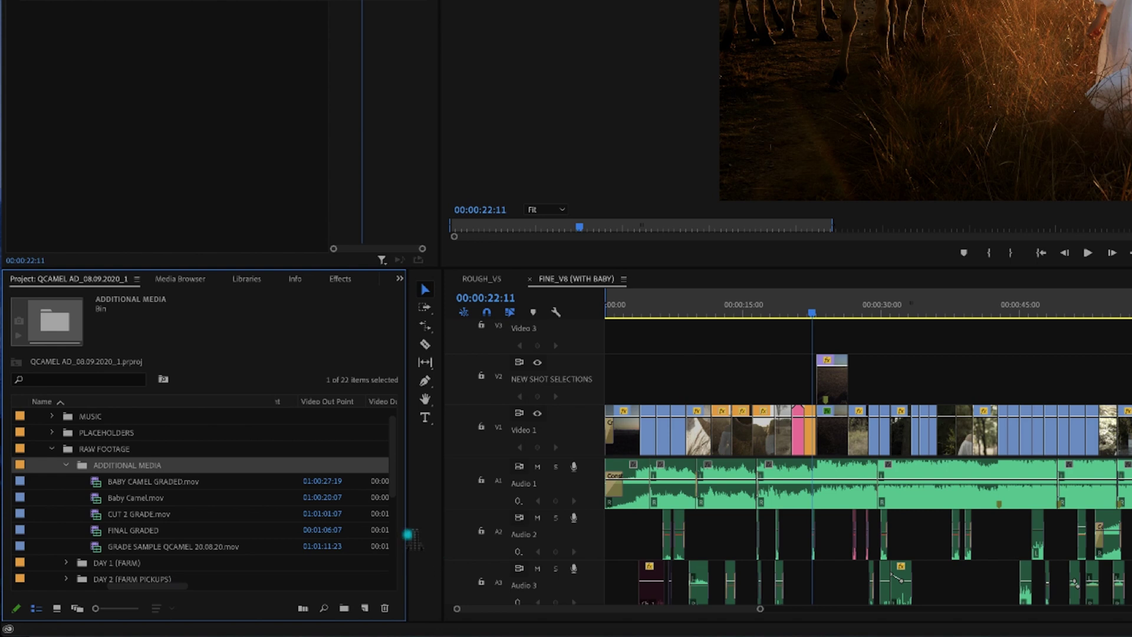
{"action": "left_click_drag", "start_coordinate": [409, 534], "coordinate": [508, 534]}
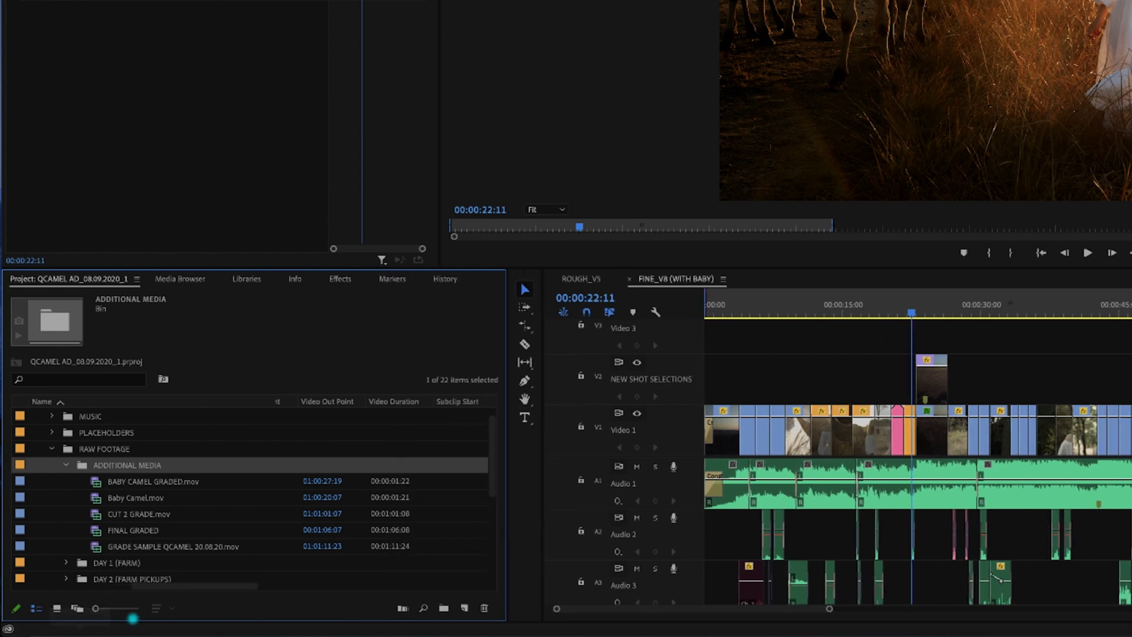
{"action": "left_click_drag", "start_coordinate": [195, 585], "coordinate": [534, 579]}
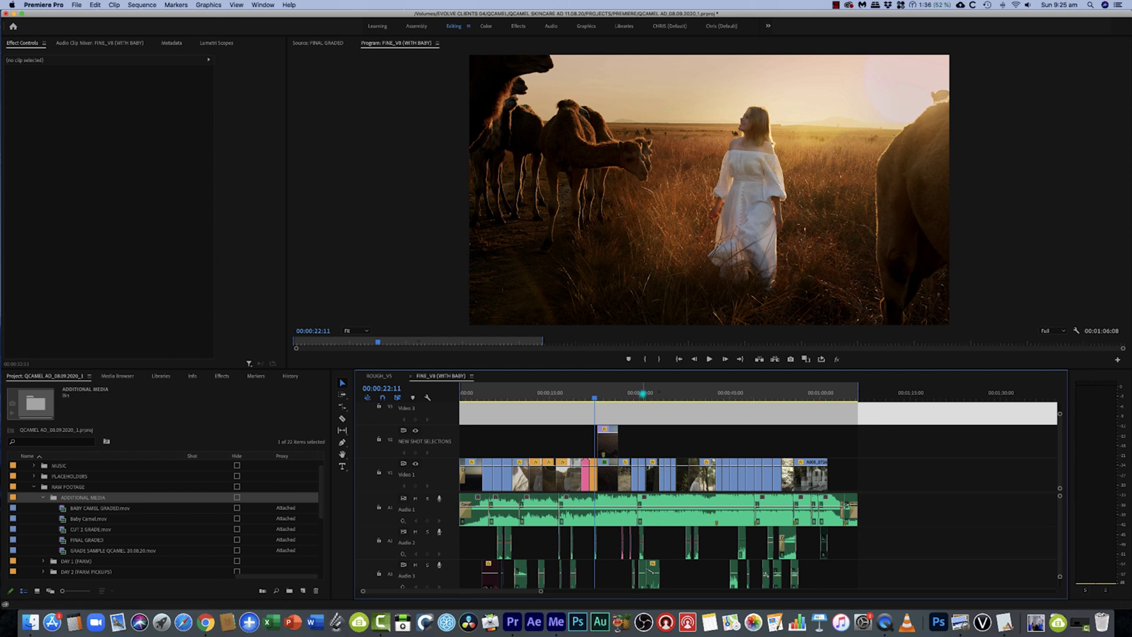
Park the playhead near 00:00:22, add Toggle Proxies to the Program monitor buttons, and enable it.
{"action": "left_click", "coordinate": [642, 393]}
{"action": "left_click", "coordinate": [592, 393]}
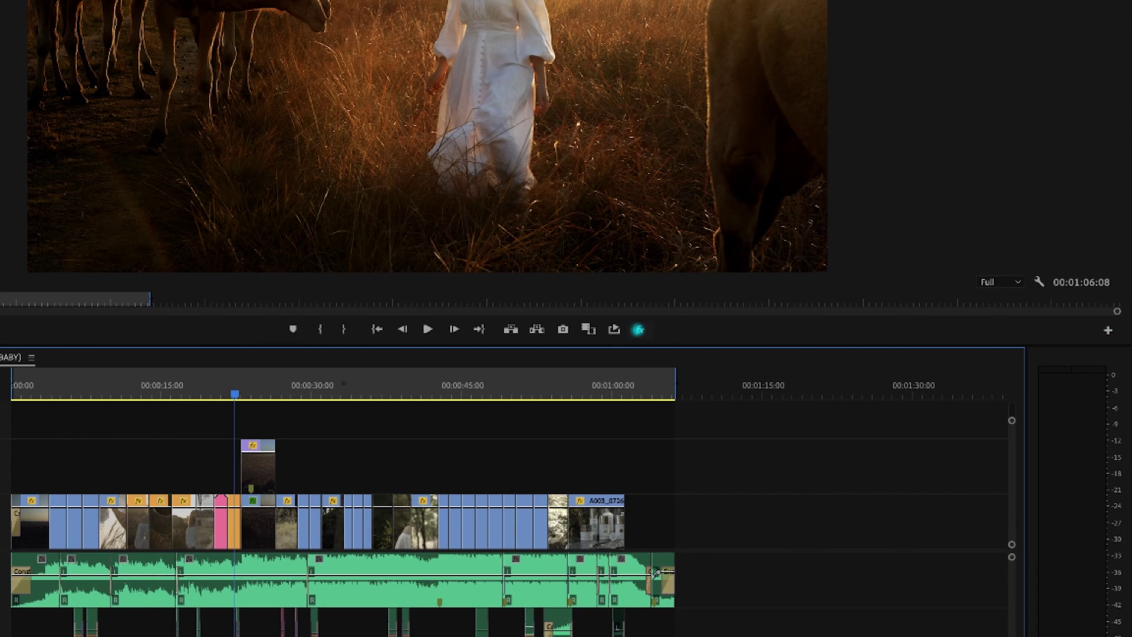
{"action": "left_click", "coordinate": [1108, 329]}
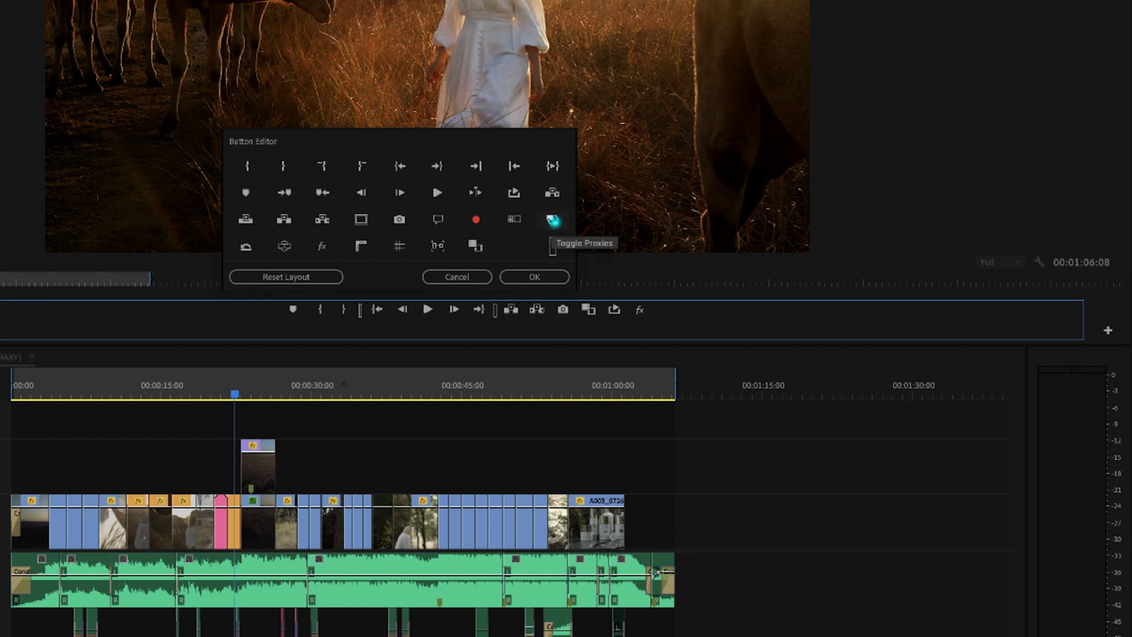
{"action": "left_click_drag", "start_coordinate": [551, 219], "coordinate": [661, 313]}
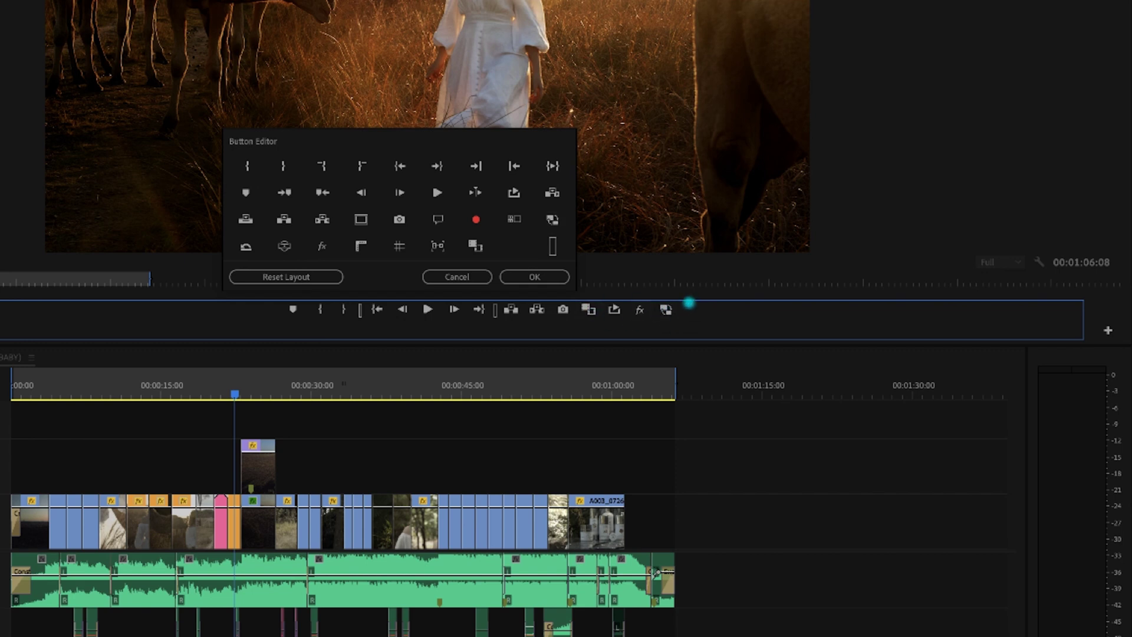
{"action": "left_click", "coordinate": [535, 277]}
{"action": "left_click", "coordinate": [665, 326]}
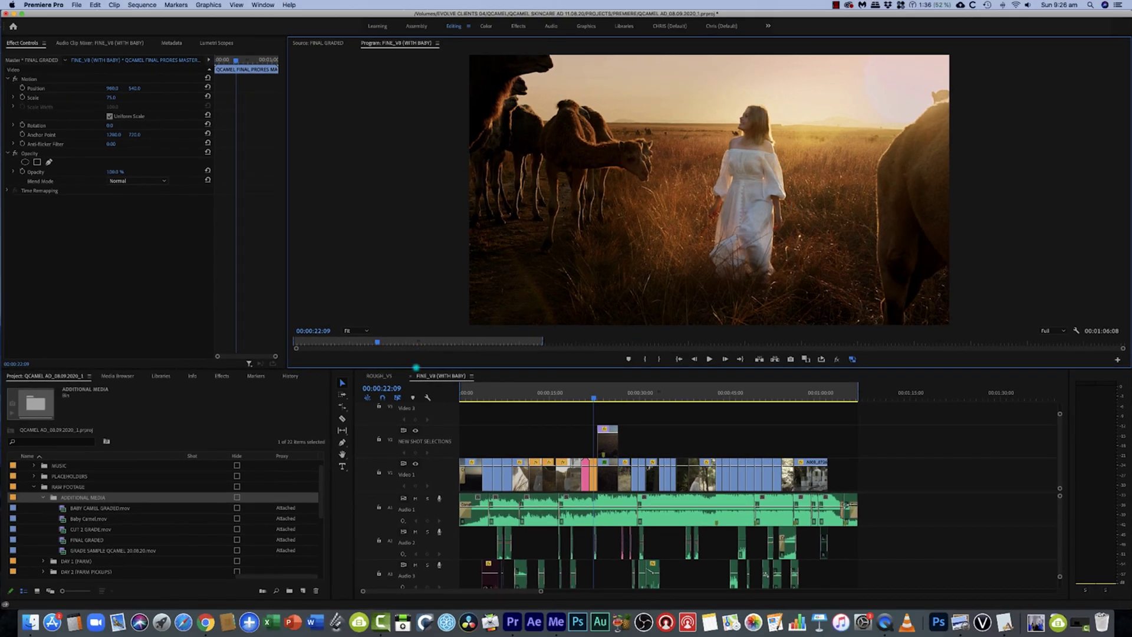
Enlarge the Program monitor, then switch proxy playback off and back on.
{"action": "left_click_drag", "start_coordinate": [416, 371], "coordinate": [416, 374]}
{"action": "left_click_drag", "start_coordinate": [416, 427], "coordinate": [416, 428]}
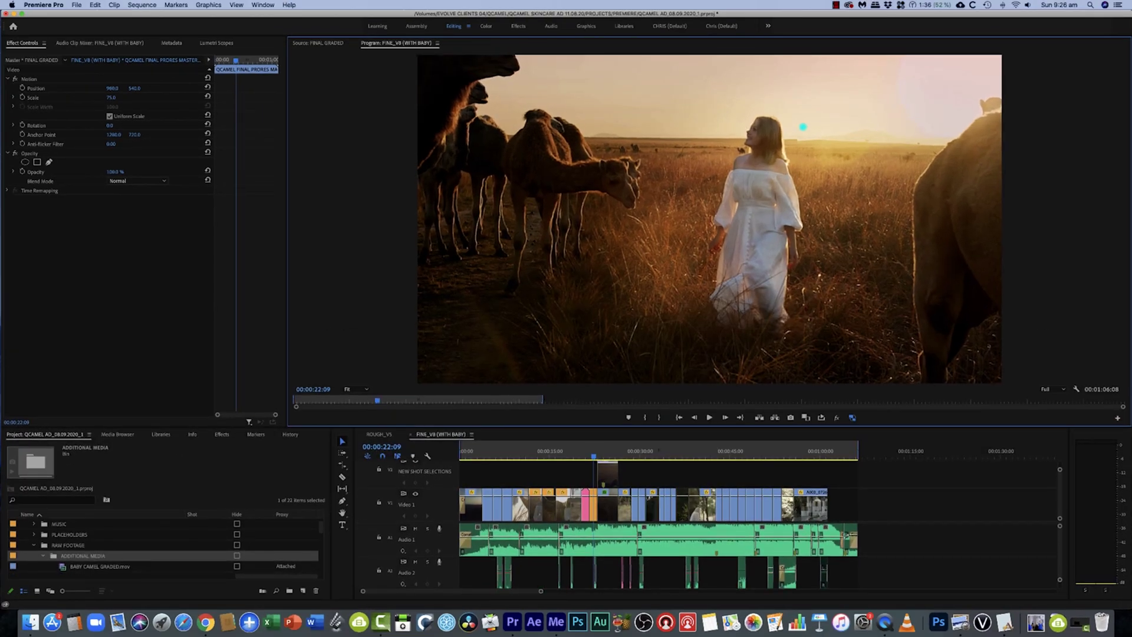
{"action": "left_click", "coordinate": [852, 418]}
{"action": "left_click", "coordinate": [853, 418]}
{"action": "left_click", "coordinate": [853, 417]}
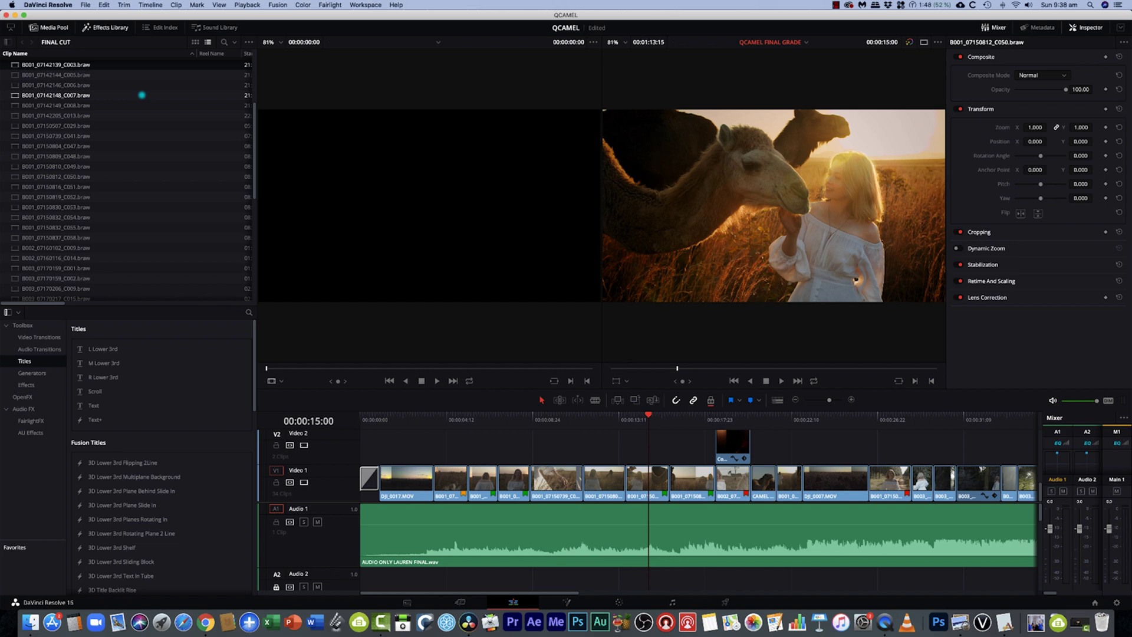
Set Optimized Media Format and Render Cache Format to ProRes 422 Proxy in Project Settings.
{"action": "left_click", "coordinate": [86, 4]}
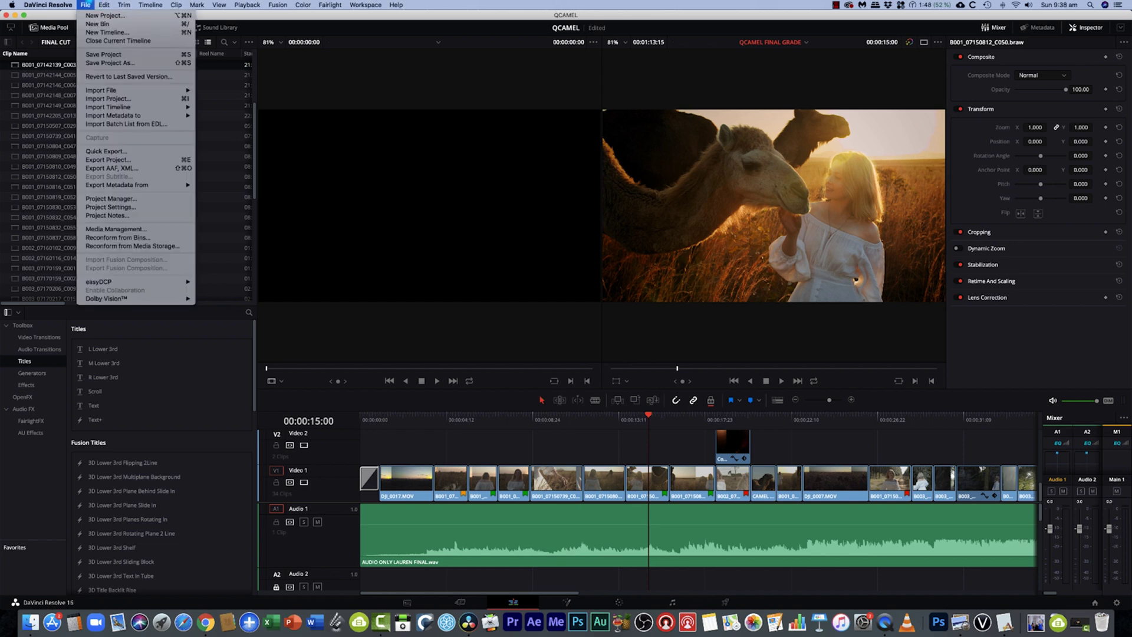
{"action": "left_click", "coordinate": [143, 206]}
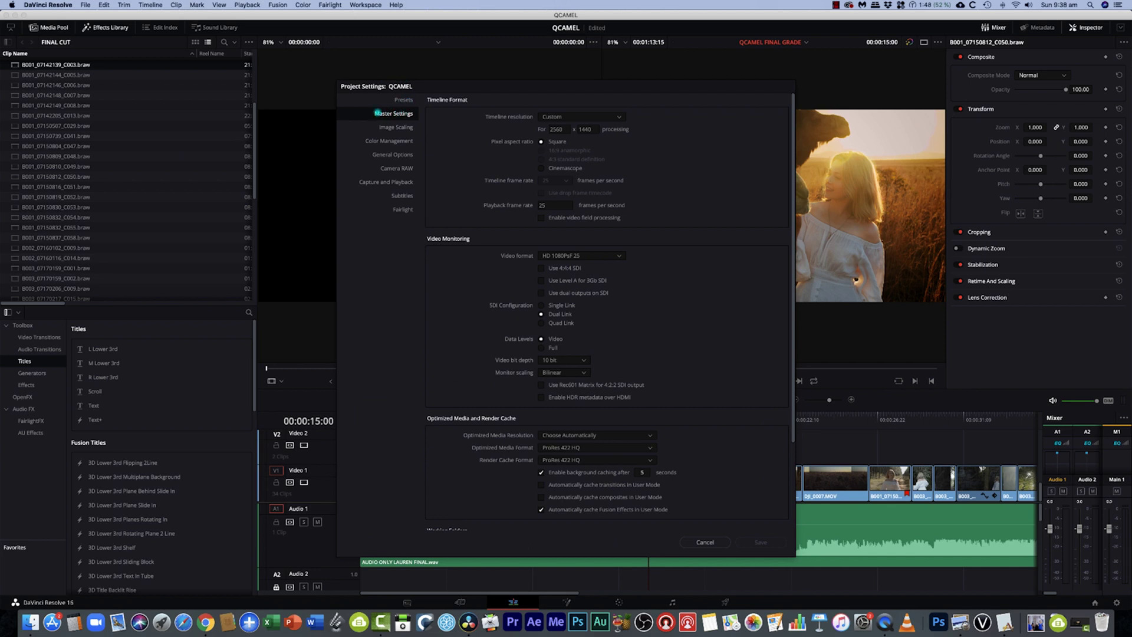
{"action": "scroll", "coordinate": [431, 214], "scroll_direction": "down", "scroll_amount": 5}
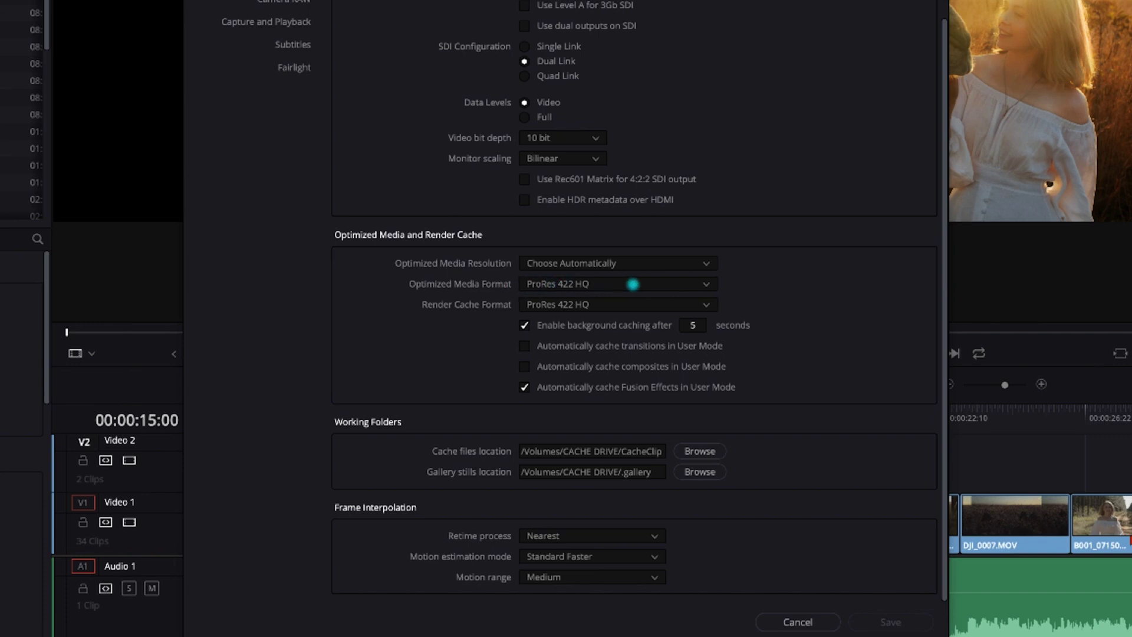
{"action": "left_click", "coordinate": [640, 284]}
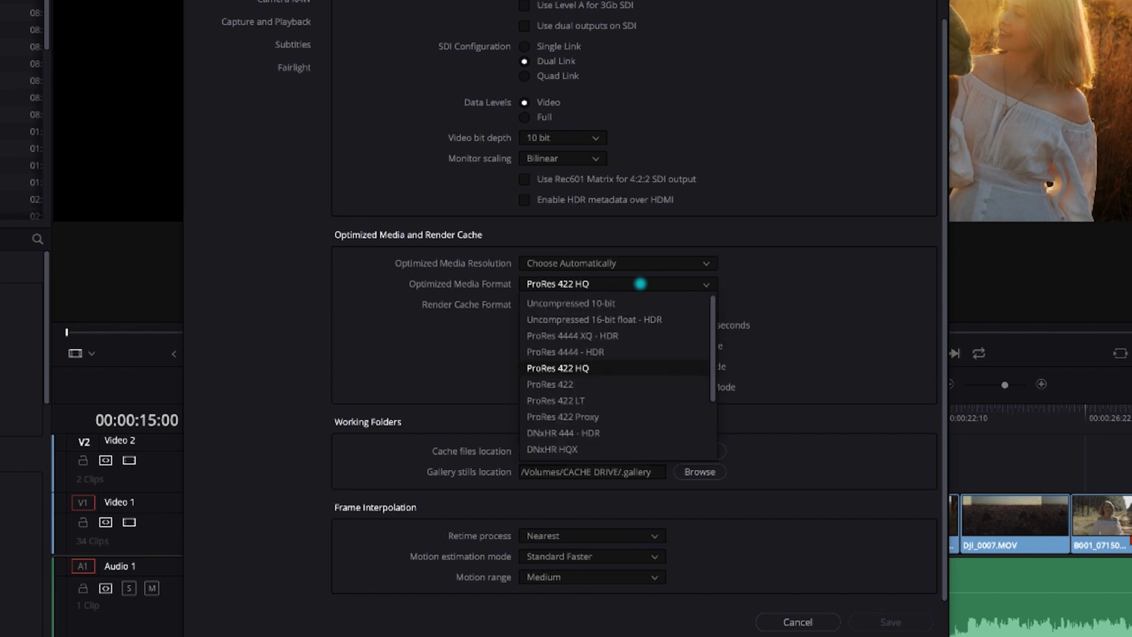
{"action": "left_click", "coordinate": [643, 416]}
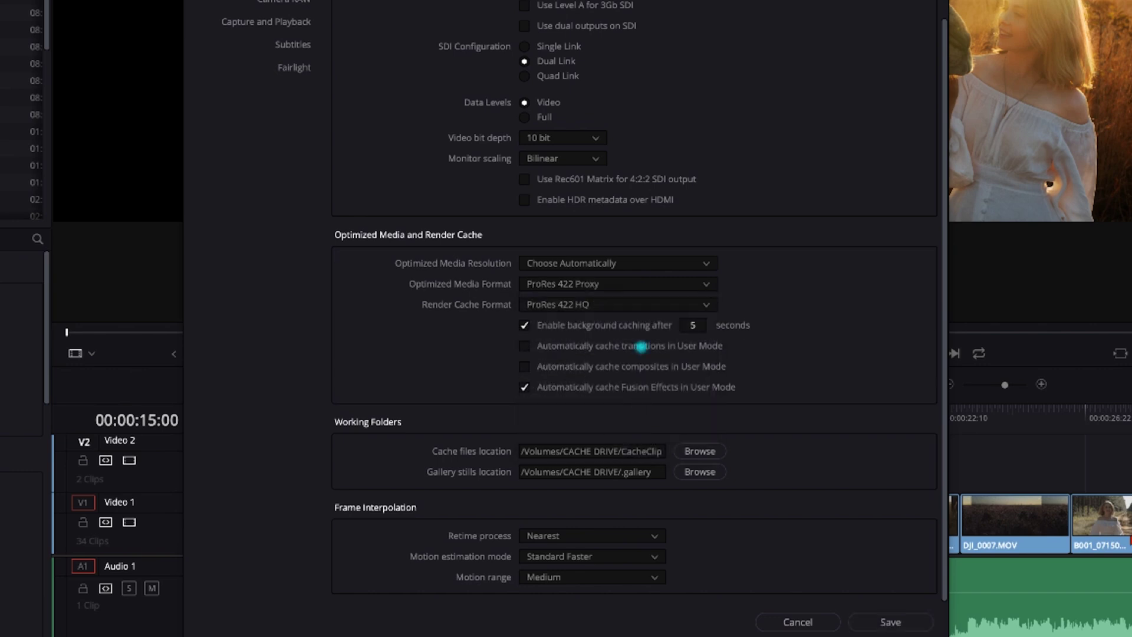
{"action": "left_click", "coordinate": [610, 304]}
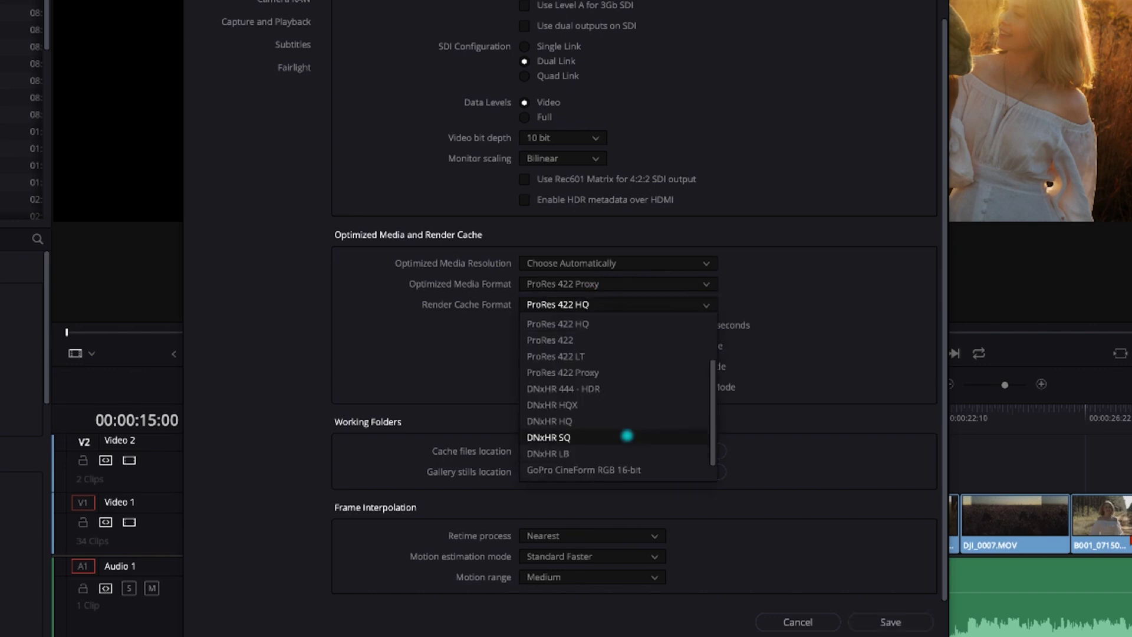
{"action": "left_click", "coordinate": [612, 372]}
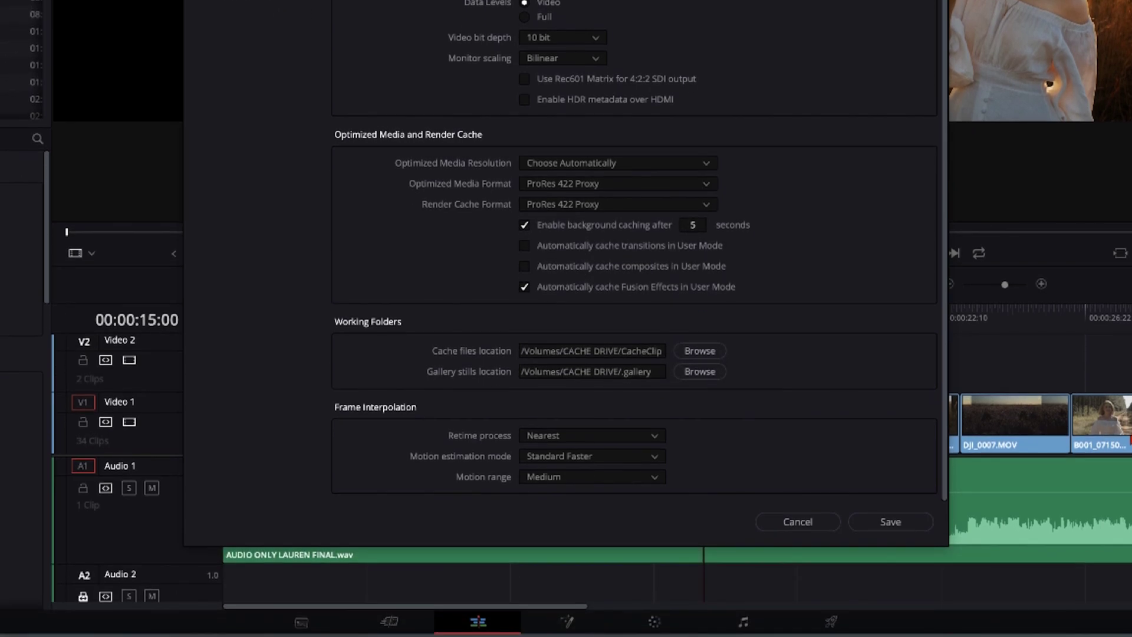
Save the project settings, select clips C003 through C007, and generate optimized media for them.
{"action": "left_click", "coordinate": [893, 520]}
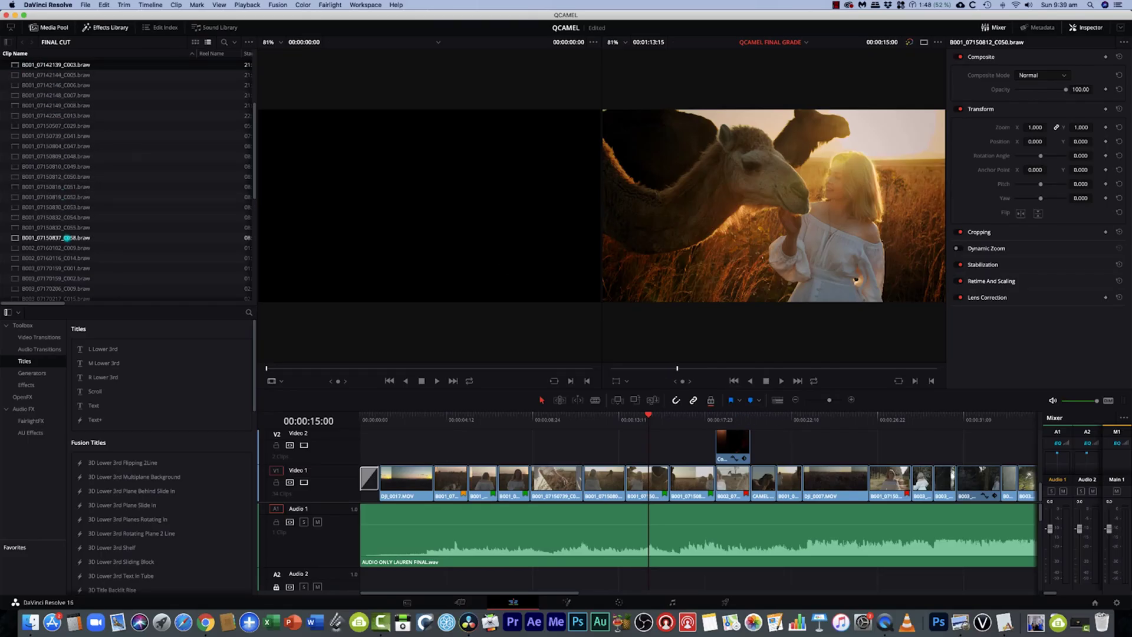
{"action": "left_click", "coordinate": [83, 75]}
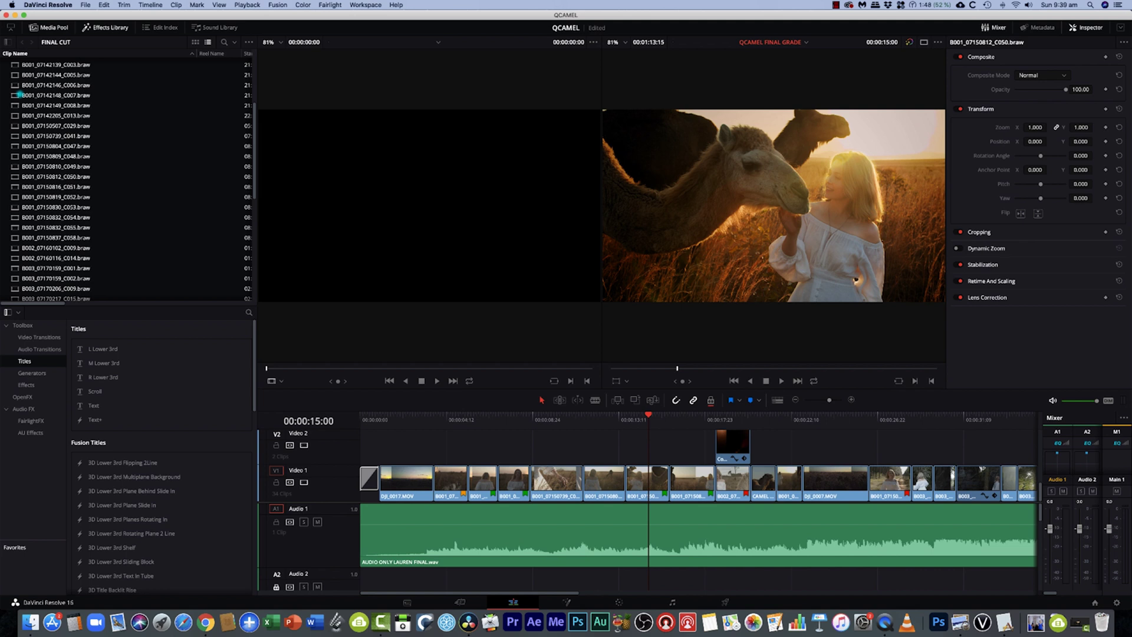
{"action": "left_click", "coordinate": [27, 115]}
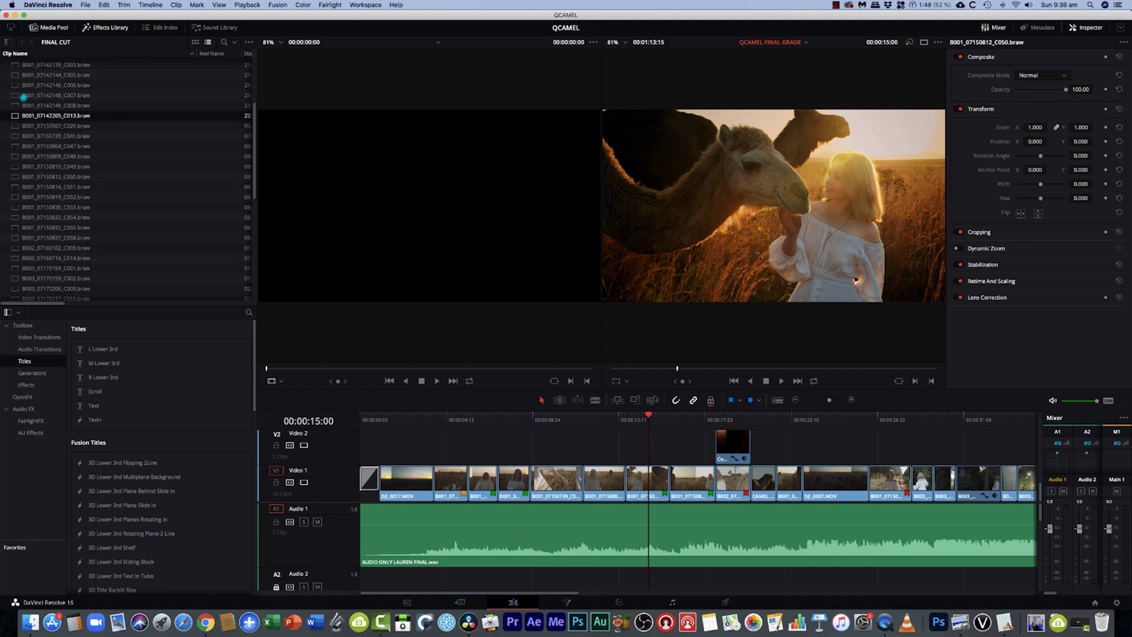
{"action": "left_click", "coordinate": [15, 64]}
{"action": "left_click", "coordinate": [14, 95], "text": "super"}
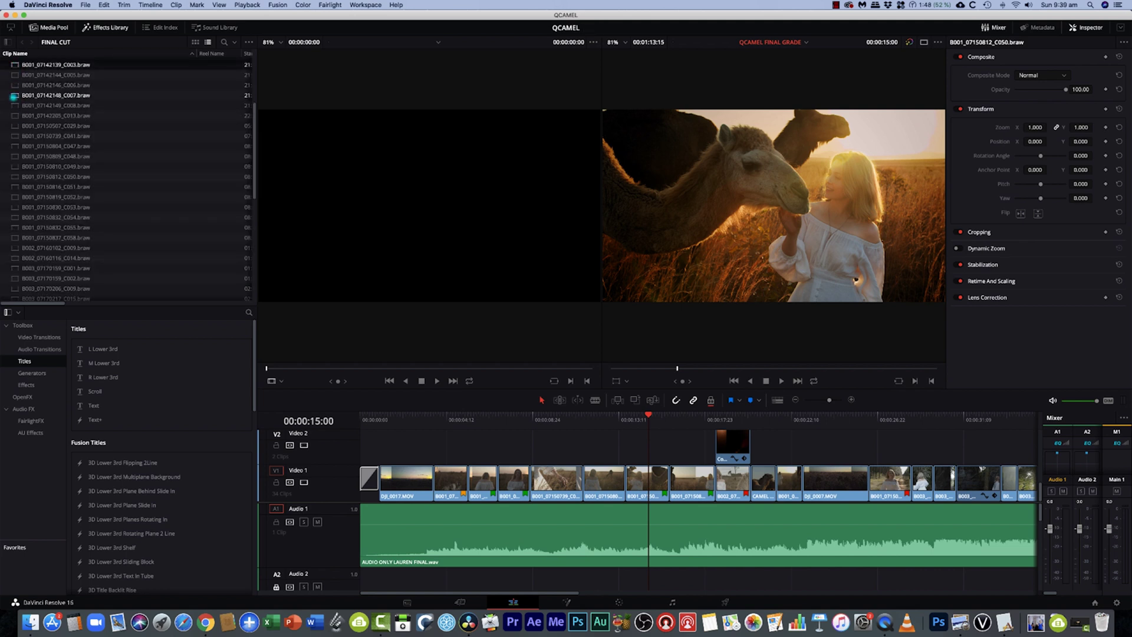
{"action": "left_click", "coordinate": [15, 95], "text": "shift"}
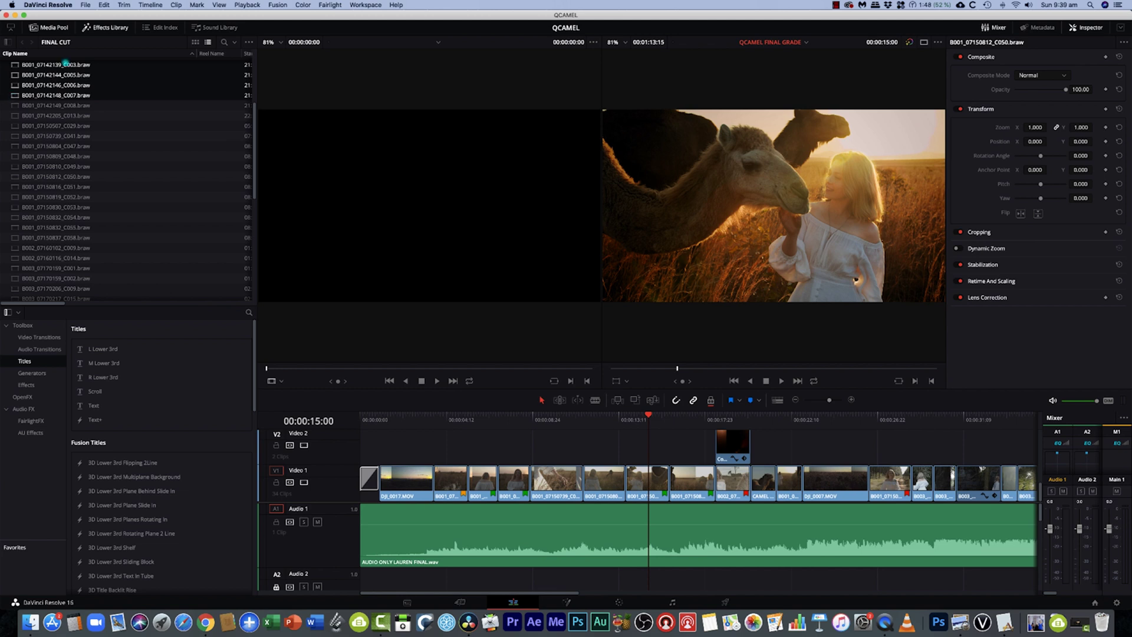
{"action": "right_click", "coordinate": [14, 65]}
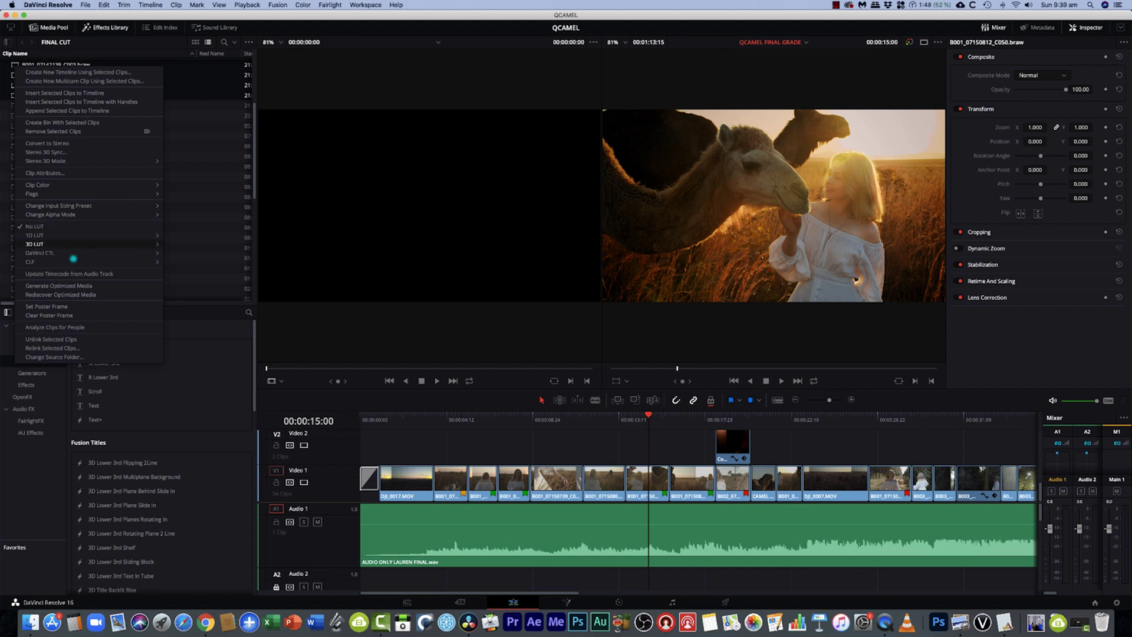
{"action": "left_click", "coordinate": [79, 286]}
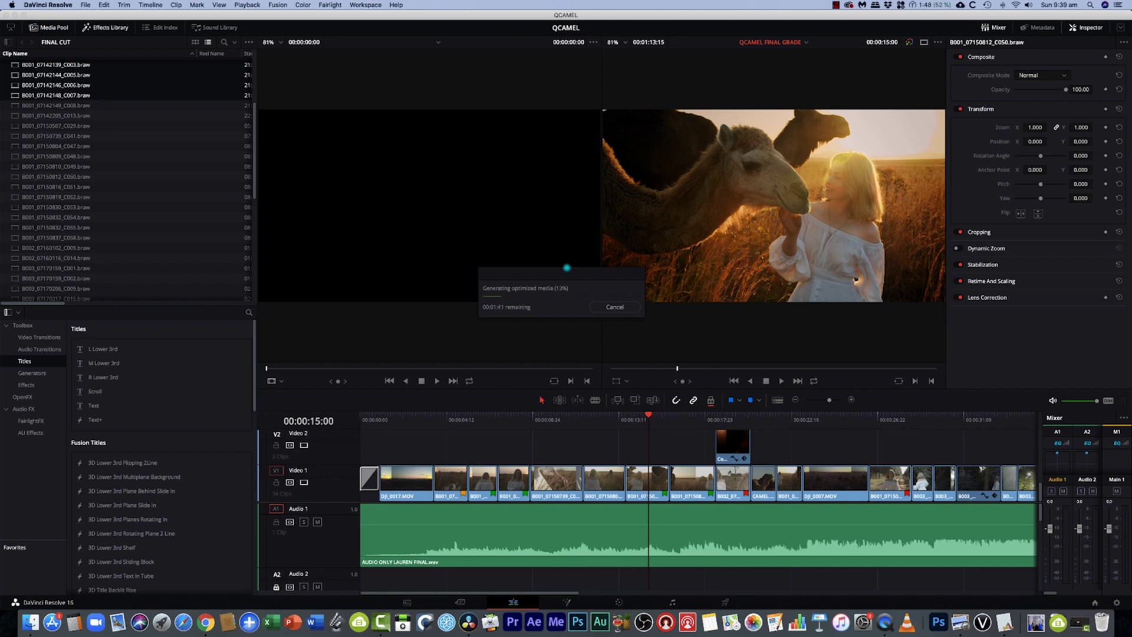
Dismiss the generation dialog, then turn Use Optimized Media If Available off and back on.
{"action": "left_click", "coordinate": [603, 306]}
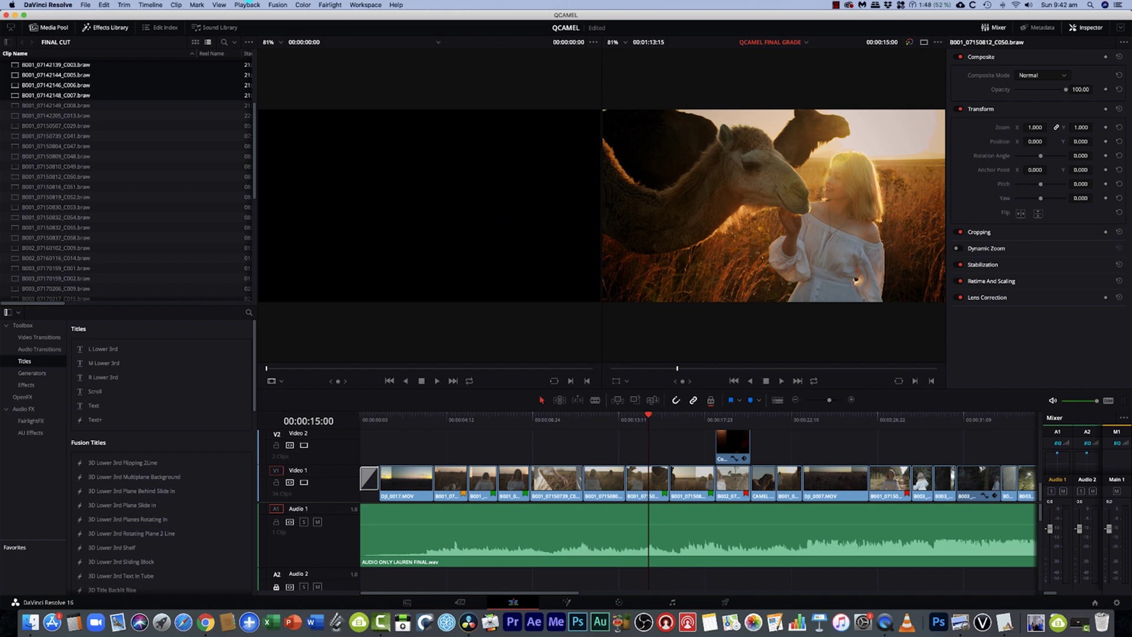
{"action": "left_click", "coordinate": [248, 3]}
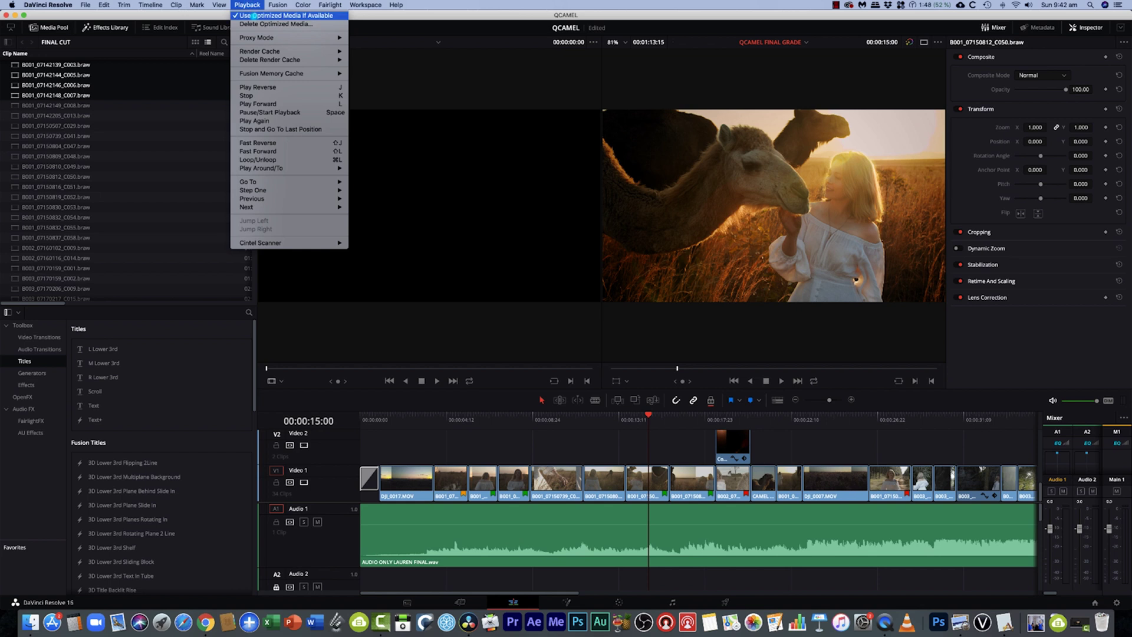
{"action": "left_click", "coordinate": [301, 16]}
{"action": "left_click", "coordinate": [258, 6]}
{"action": "left_click", "coordinate": [258, 8]}
{"action": "left_click", "coordinate": [258, 7]}
{"action": "left_click", "coordinate": [254, 9]}
{"action": "left_click", "coordinate": [247, 4]}
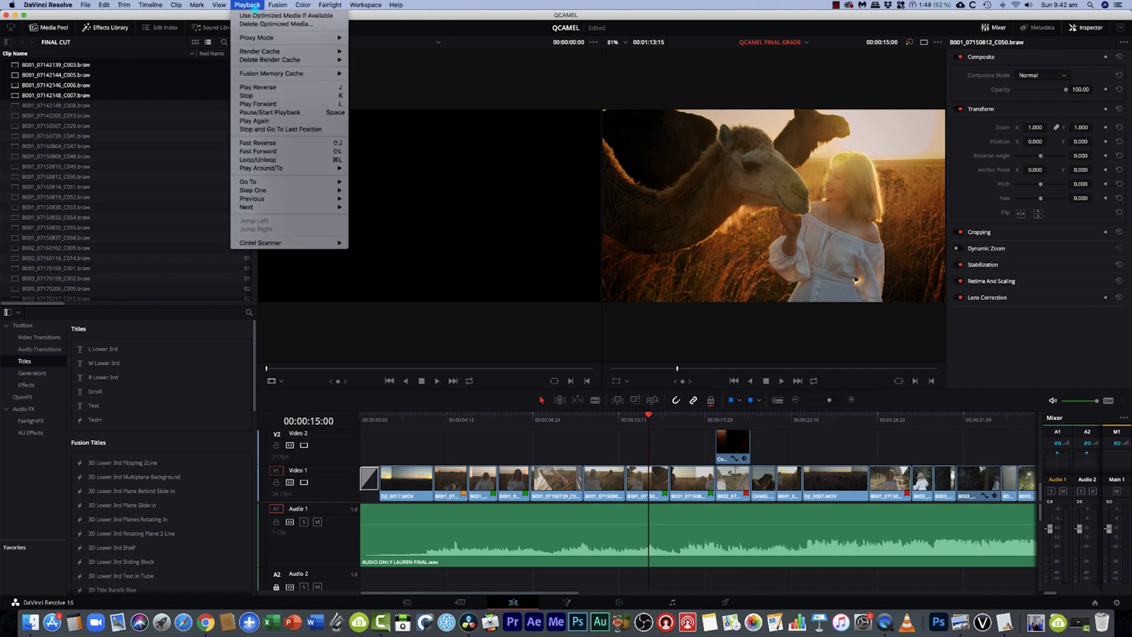
{"action": "left_click", "coordinate": [473, 67]}
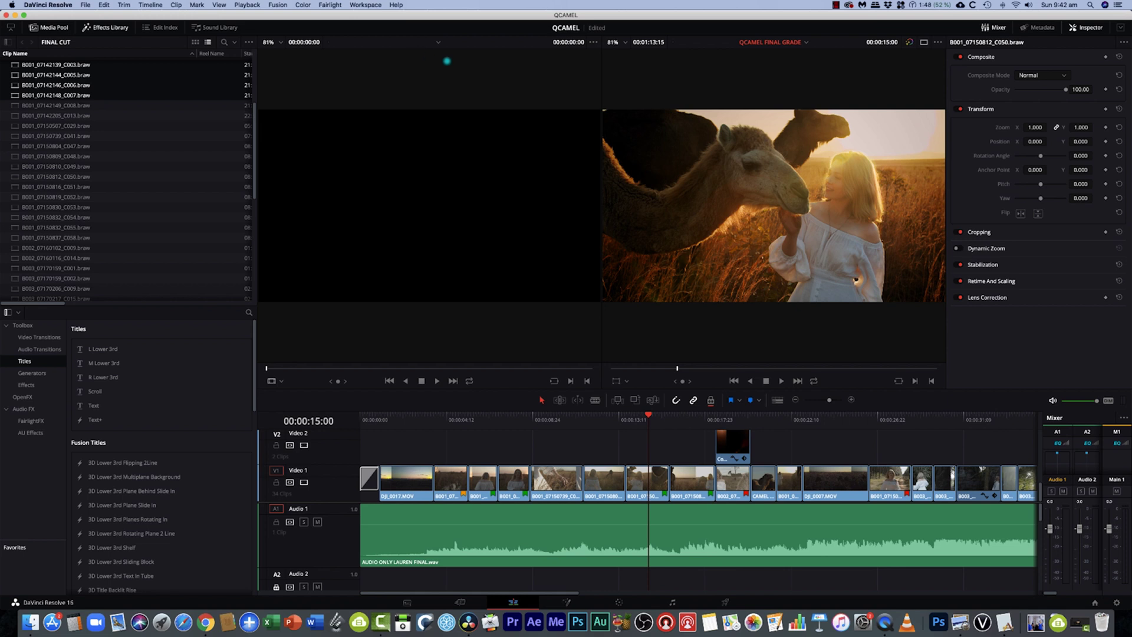
Turn Use Optimized Media If Available off again and close the Playback menu.
{"action": "left_click", "coordinate": [249, 5]}
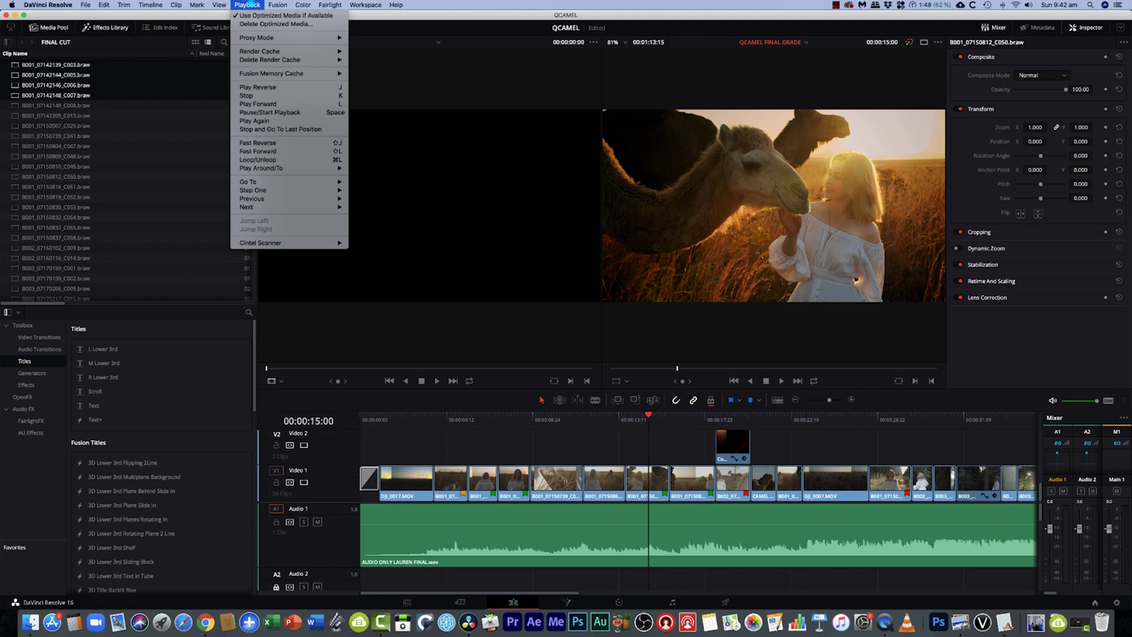
{"action": "left_click", "coordinate": [276, 15]}
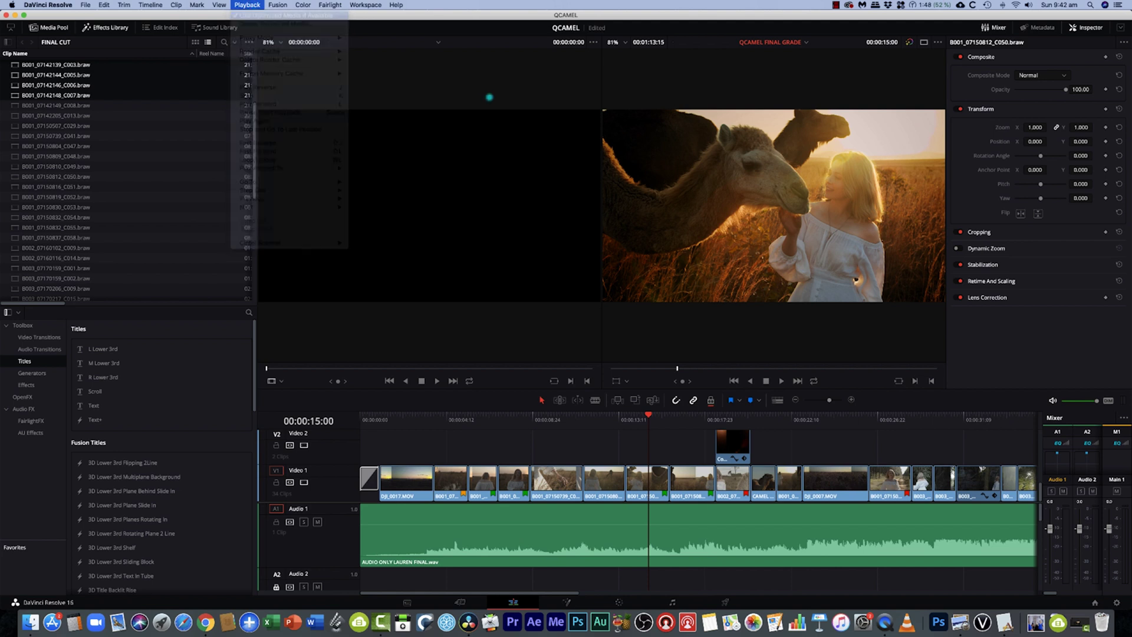
{"action": "left_click", "coordinate": [249, 4]}
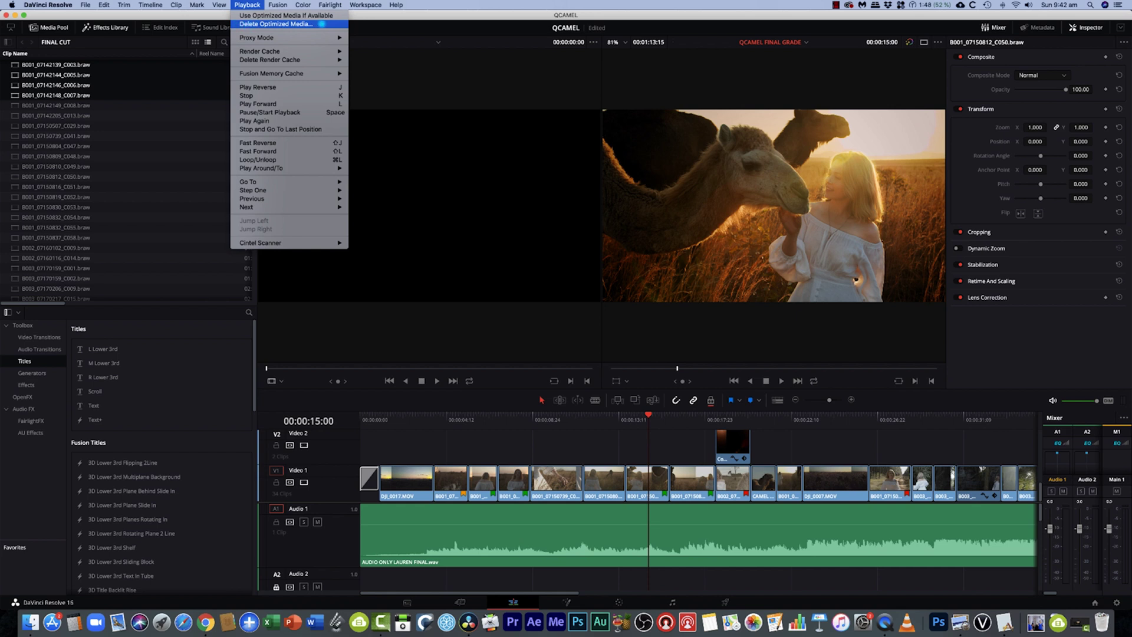
{"action": "left_click", "coordinate": [408, 70]}
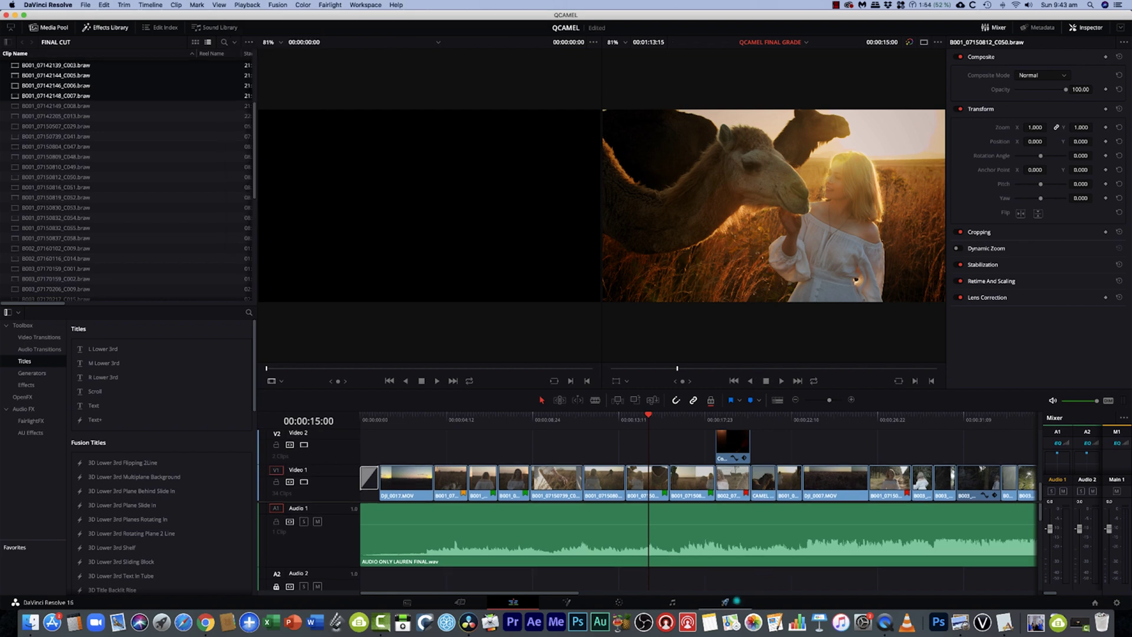
On the Deliver page, expand Advanced Settings and leave Use optimized media unchecked.
{"action": "left_click", "coordinate": [727, 600]}
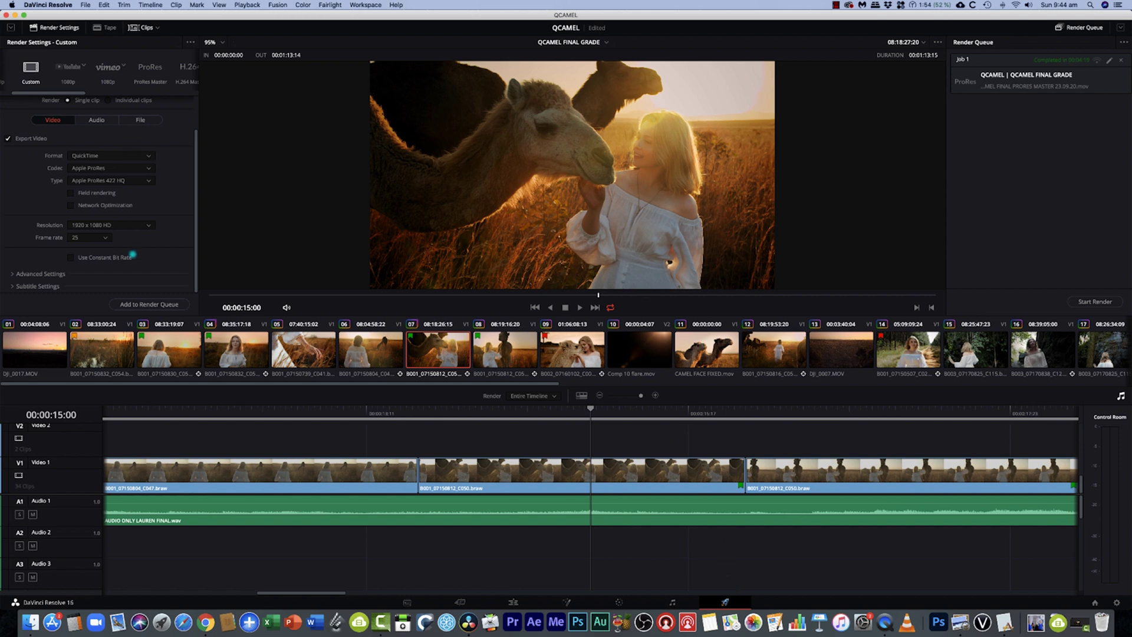
{"action": "left_click", "coordinate": [12, 274]}
{"action": "scroll", "coordinate": [189, 198], "scroll_direction": "down", "scroll_amount": 5}
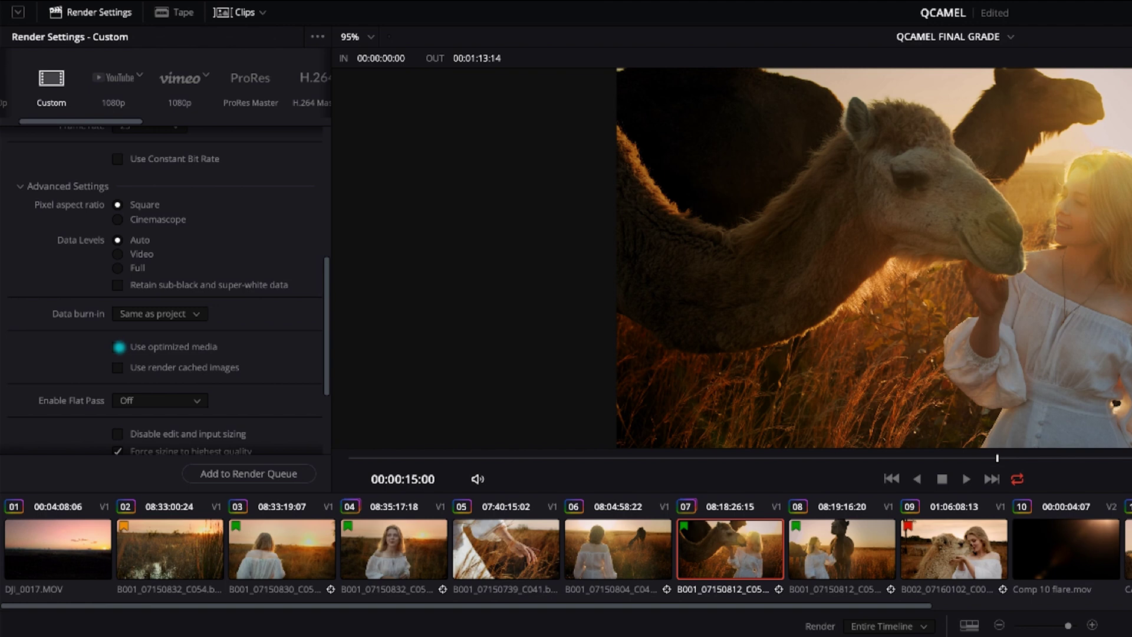
{"action": "left_click", "coordinate": [118, 347]}
{"action": "left_click", "coordinate": [117, 348]}
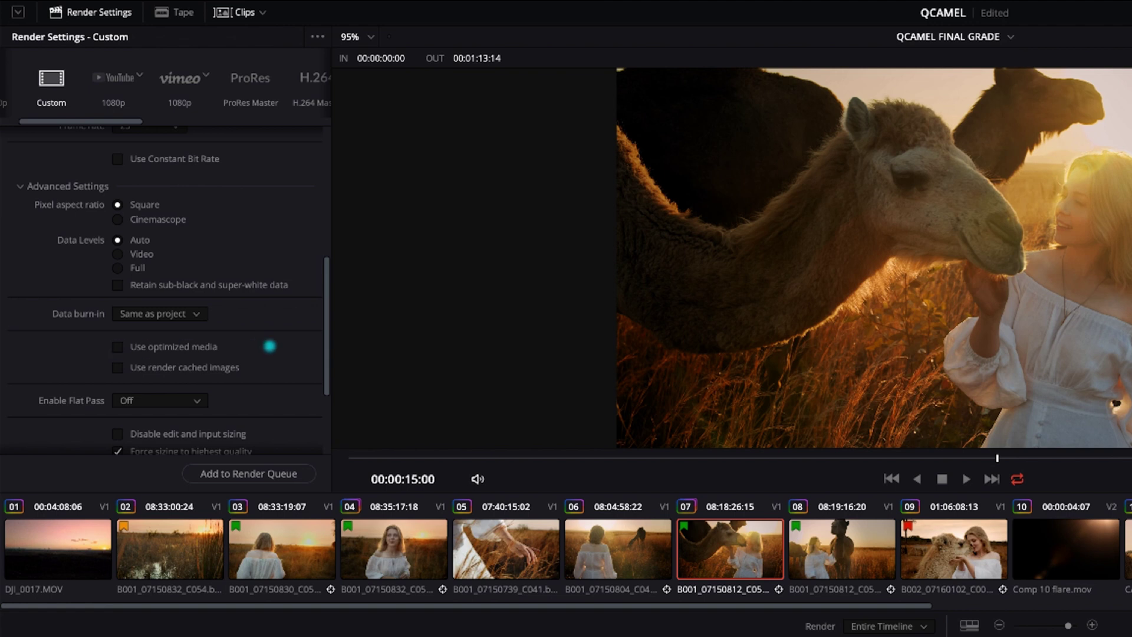